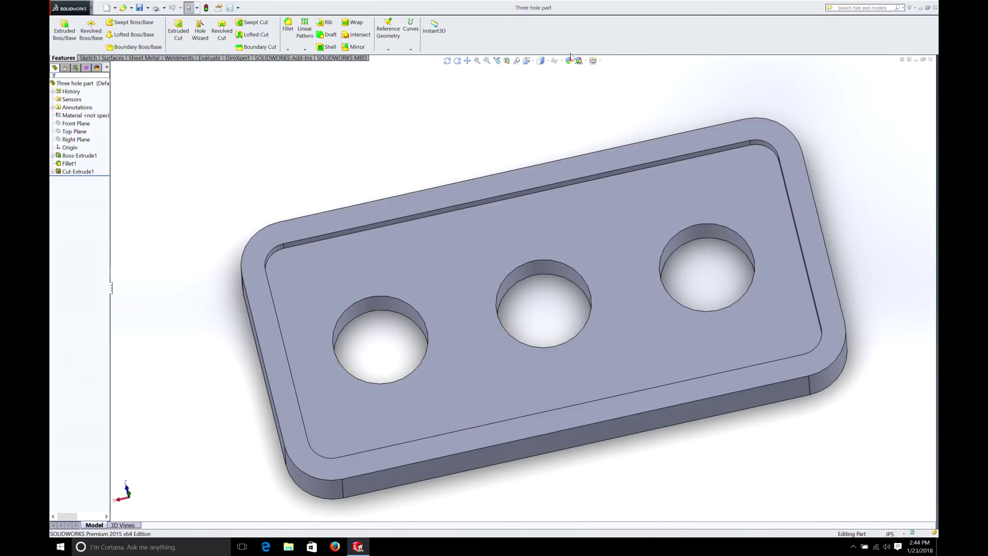
Step: Close the three-hole part and create a new part document
left_click(929, 59)
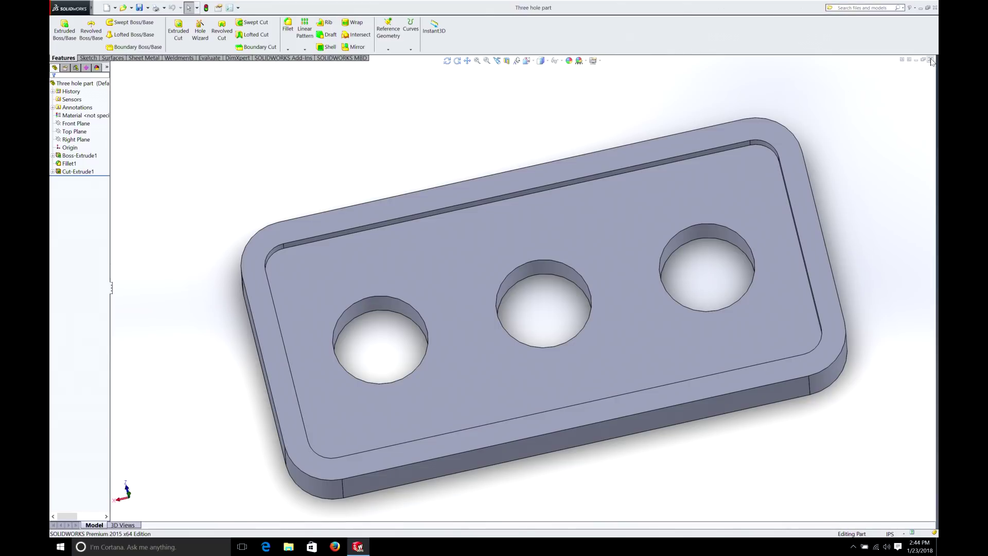
left_click(115, 8)
left_click(116, 19)
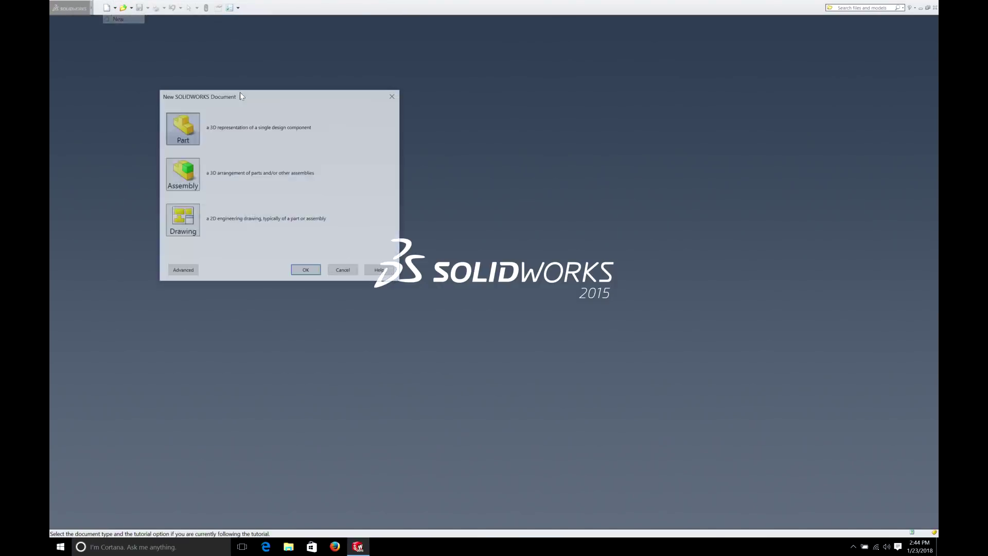
left_click(305, 271)
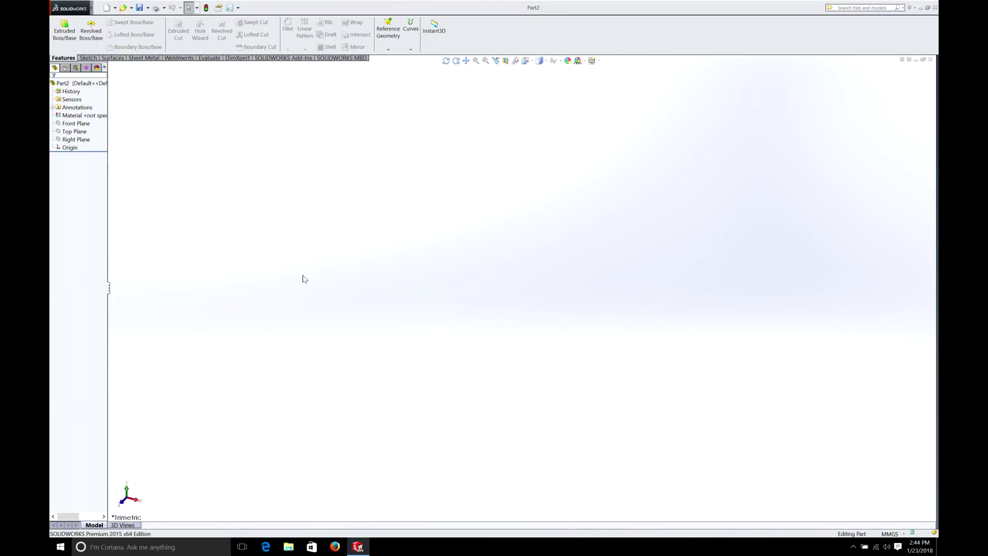
Step: Set the new part's unit system to IPS (inch, pound, second) in the document properties
left_click(238, 8)
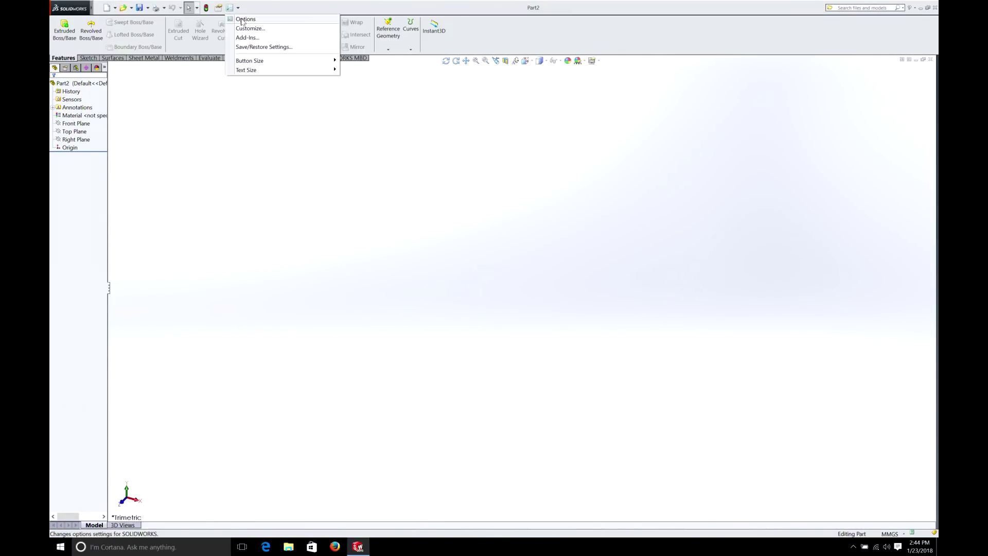
left_click(245, 19)
left_click(354, 45)
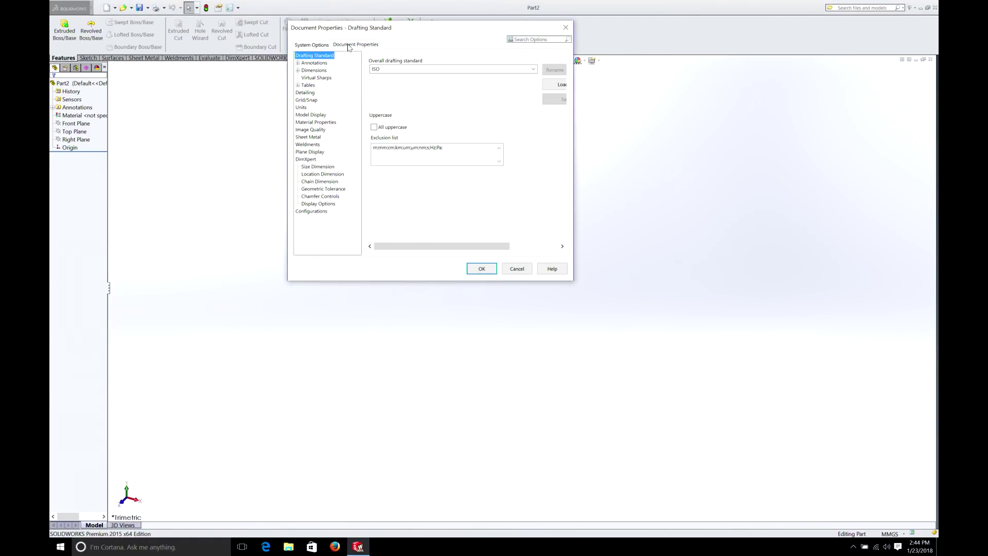
left_click(302, 107)
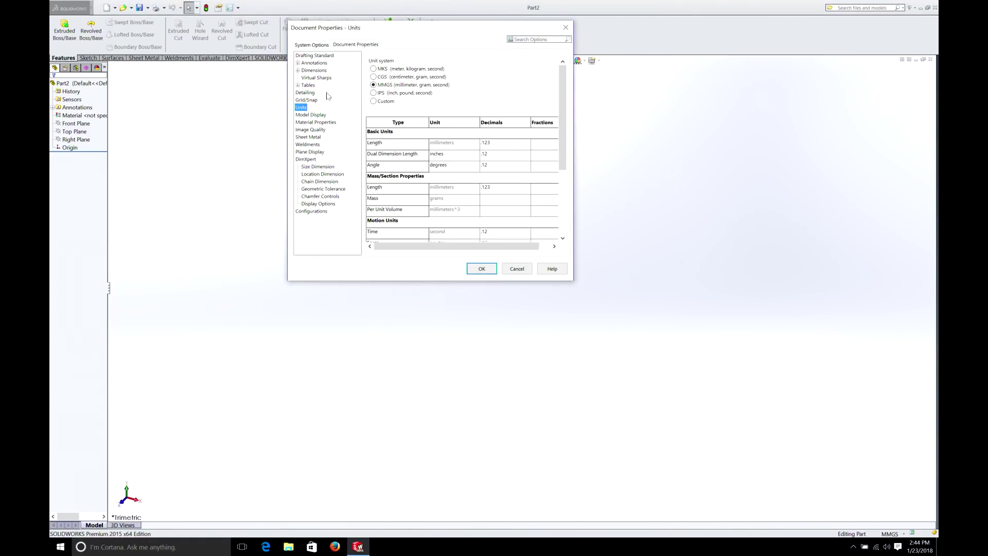
left_click(375, 94)
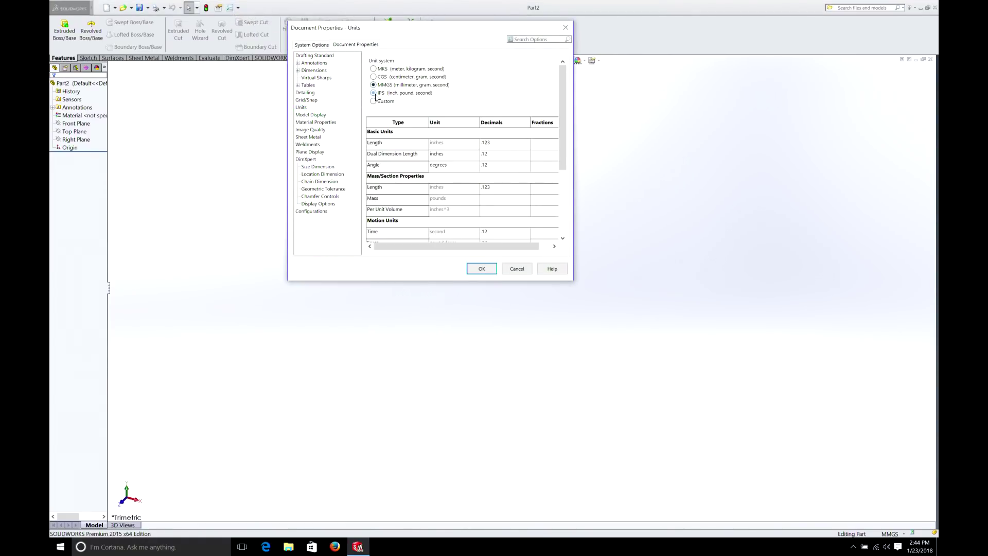
left_click(482, 269)
Step: Start a sketch on the Top Plane and draw a center rectangle about 3.57 by 3.15 inches from the origin
left_click(70, 132)
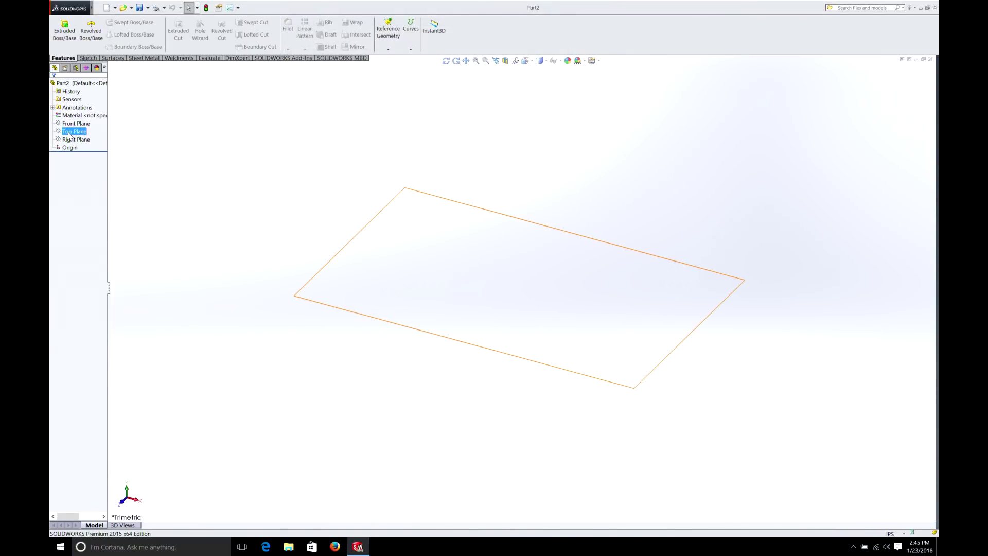
right_click(70, 135)
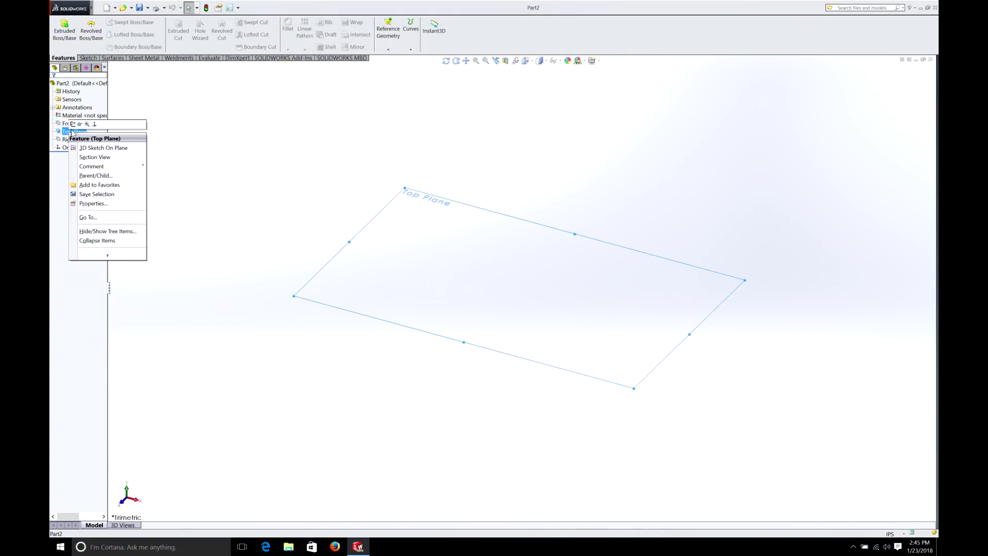
left_click(73, 124)
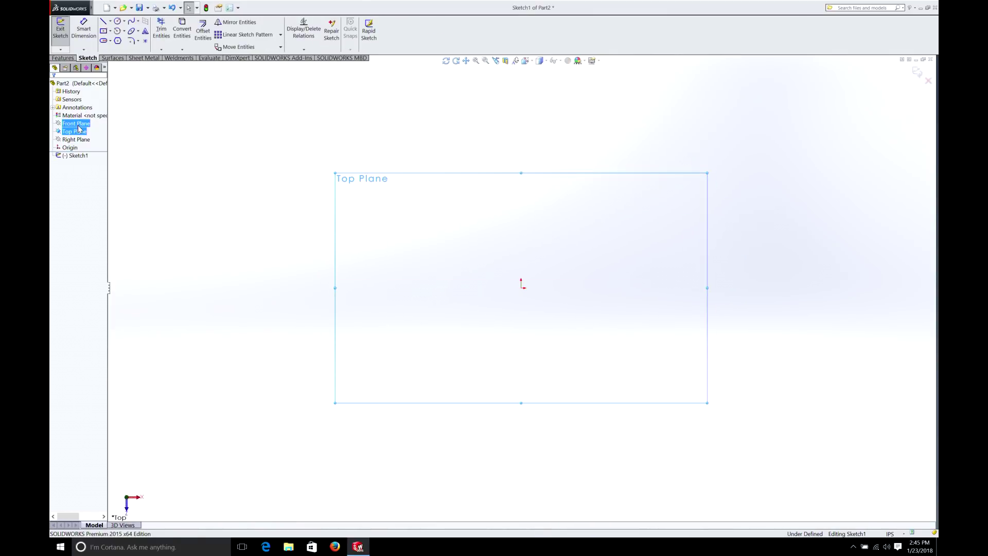
left_click(103, 30)
left_click(521, 286)
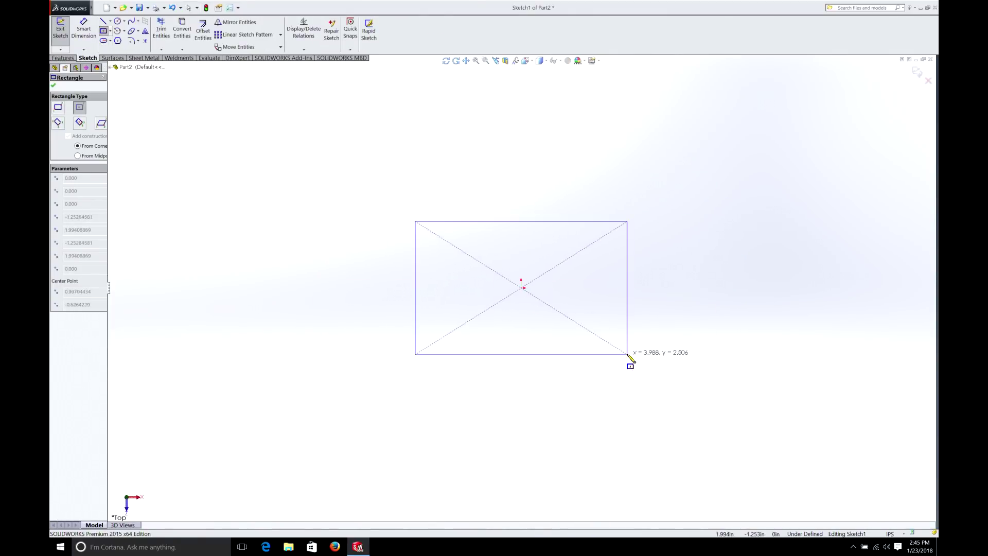
left_click(616, 371)
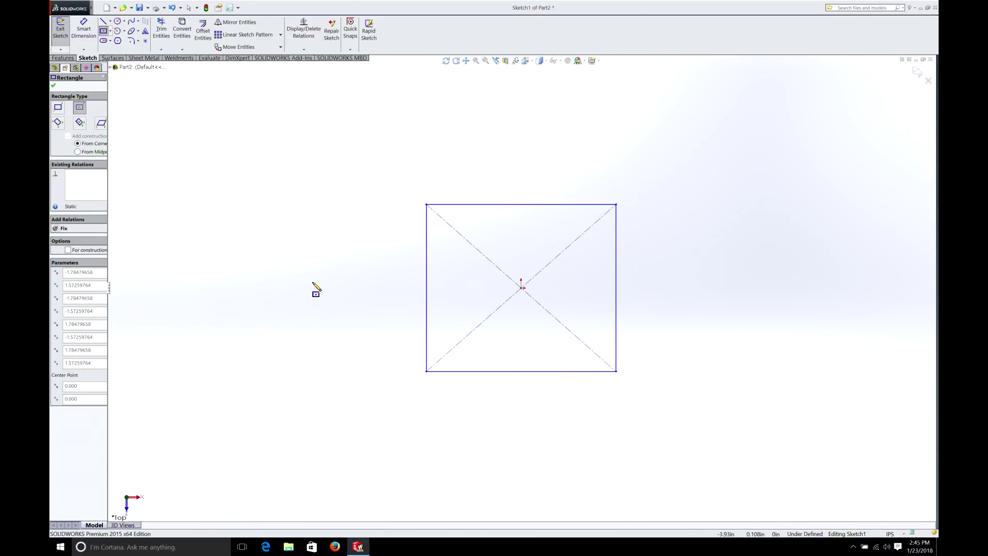
Step: Dimension the rectangle's upper horizontal edge to 6 inches
left_click(83, 30)
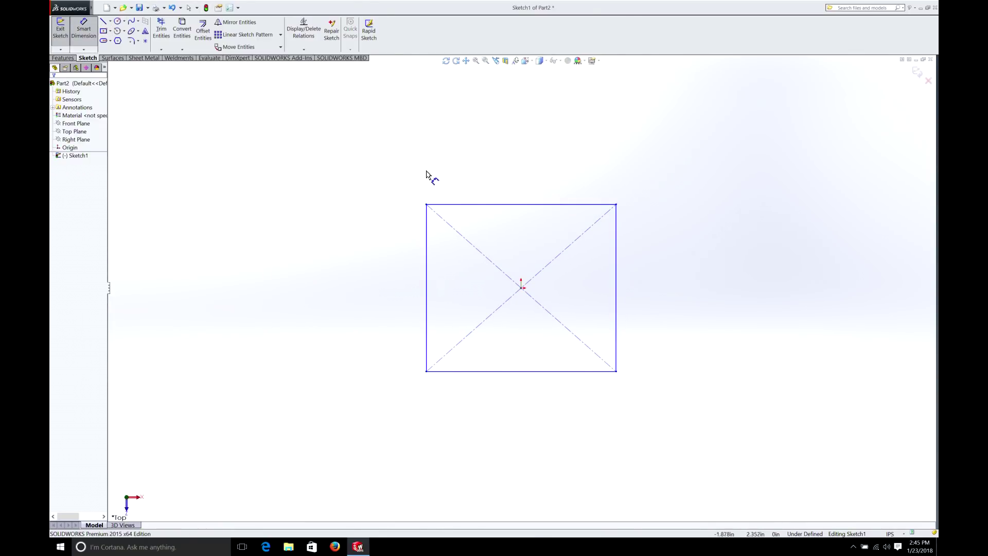
left_click(564, 204)
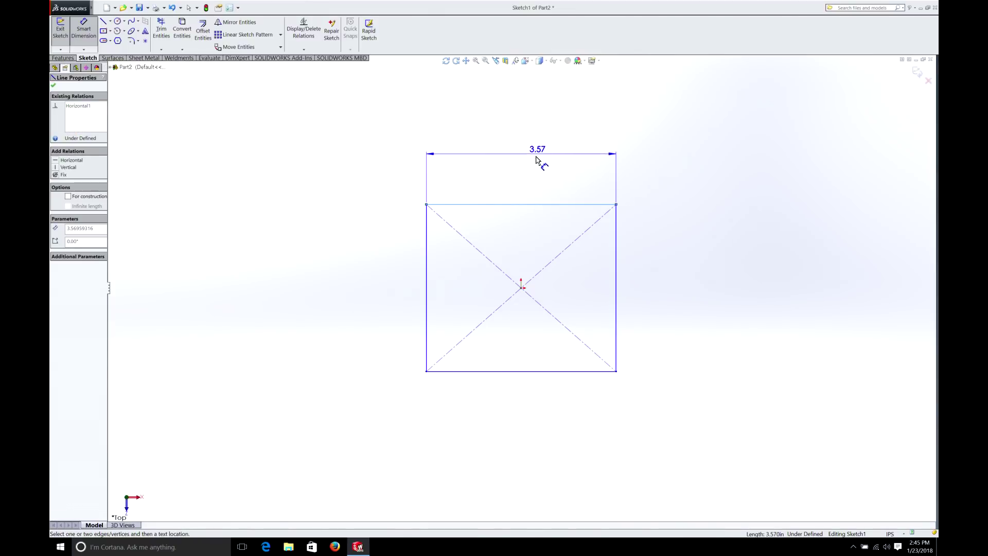
left_click(526, 157)
type("6")
key("Return")
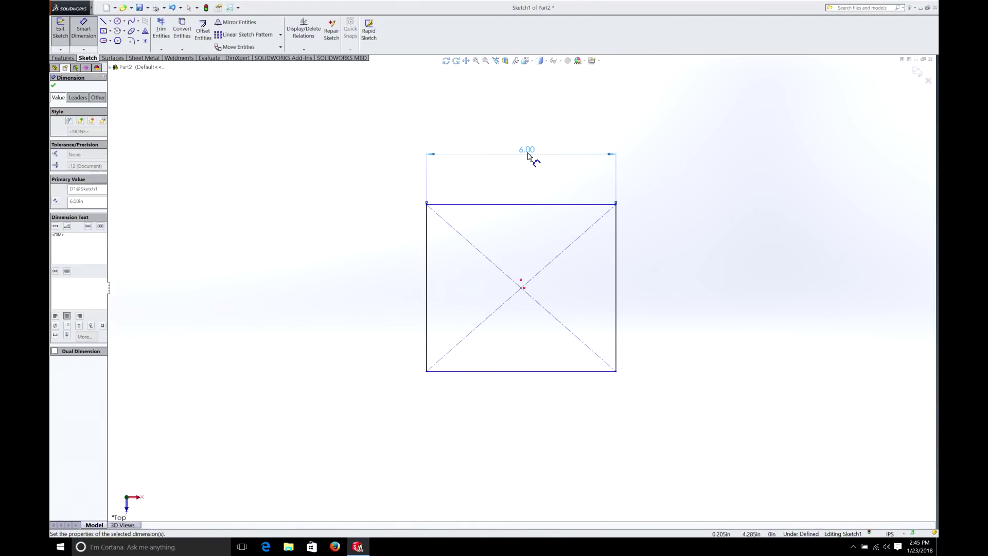
Step: Add an equal relation between the rectangle's upper horizontal edge and its right vertical edge to make it a square
left_click(304, 49)
left_click(311, 68)
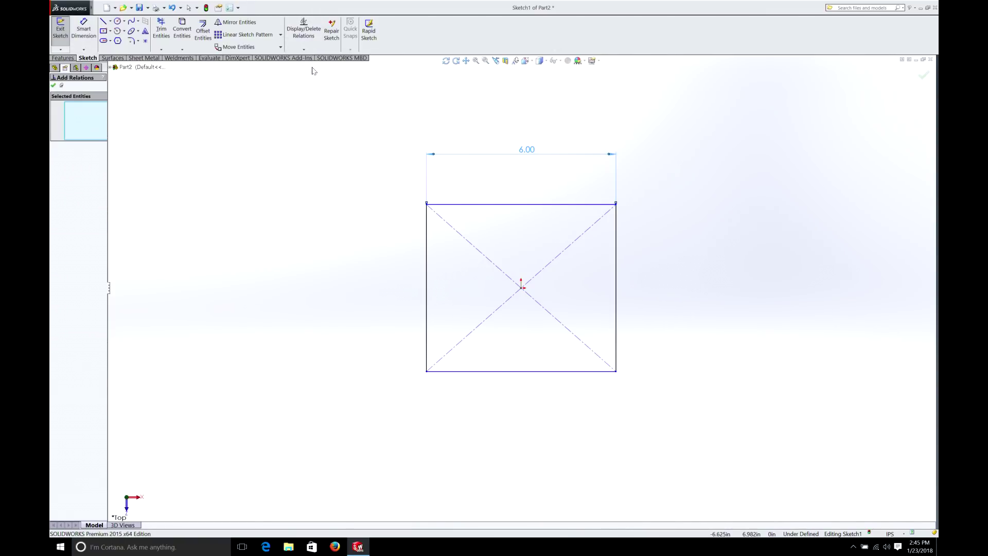
left_click(548, 205)
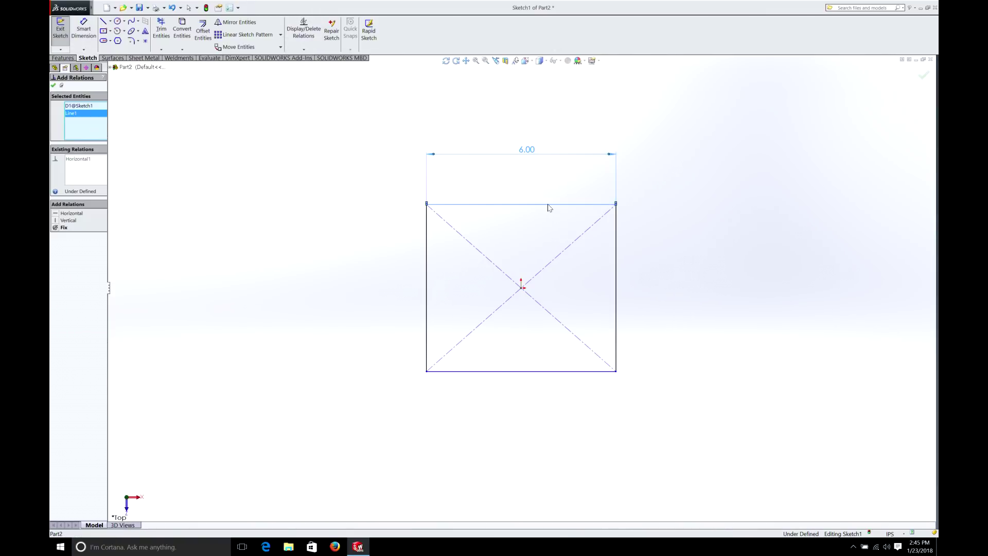
left_click(616, 256)
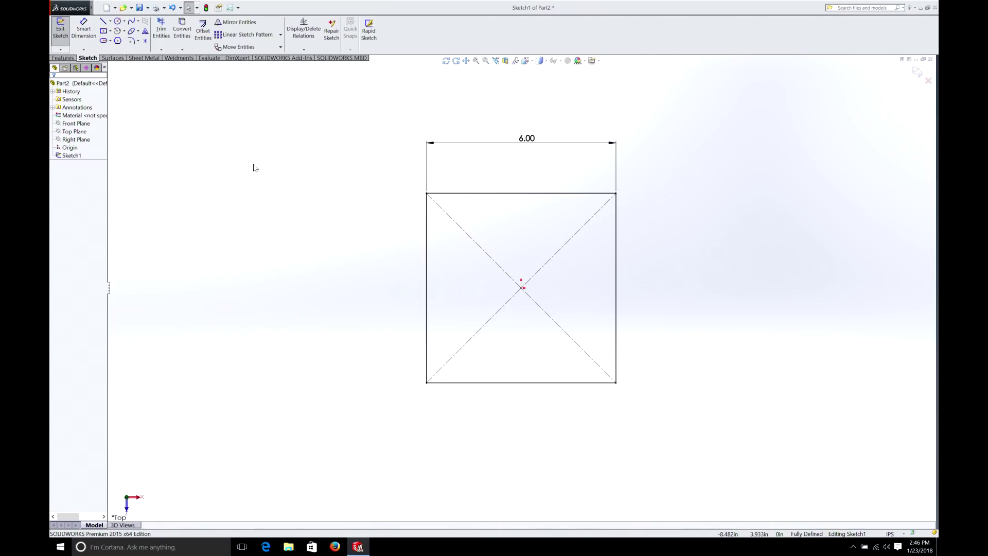
Step: Extrude the square sketch 6 inches as a boss with the Mid Plane end condition
left_click(60, 59)
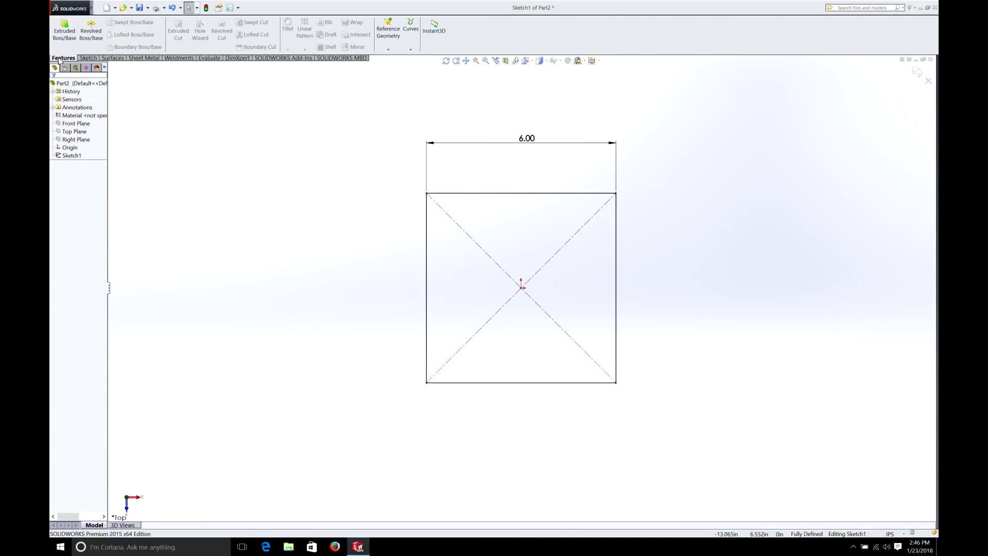
left_click(64, 31)
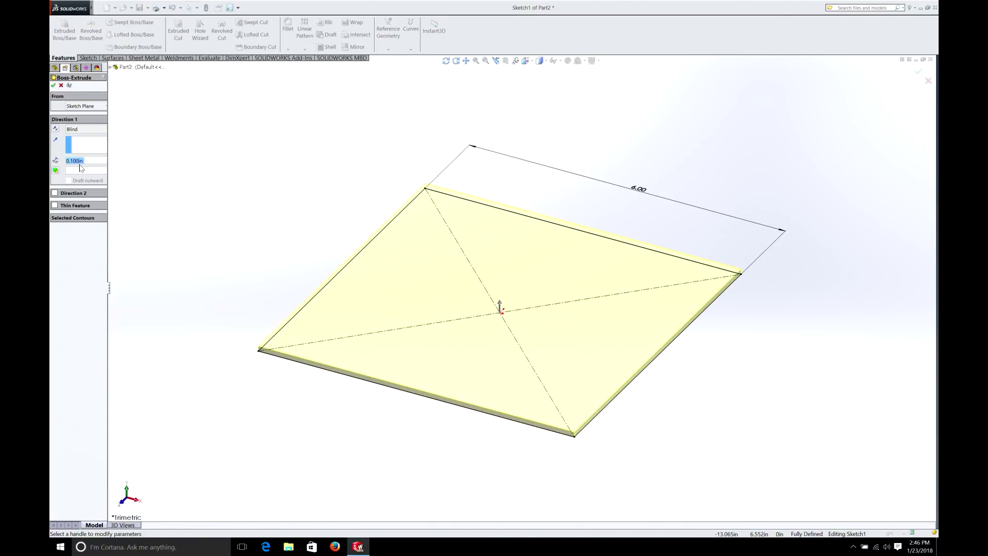
left_click(75, 131)
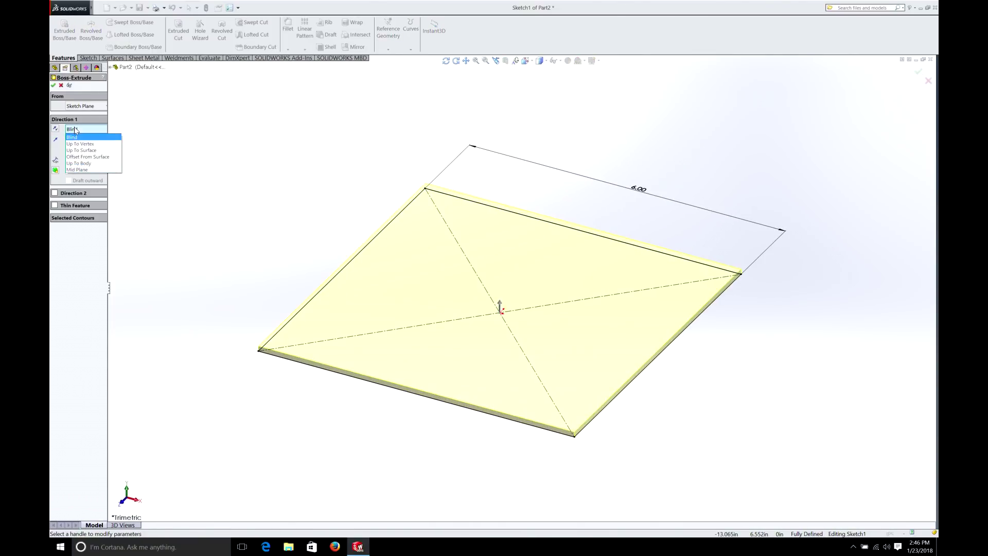
left_click(79, 169)
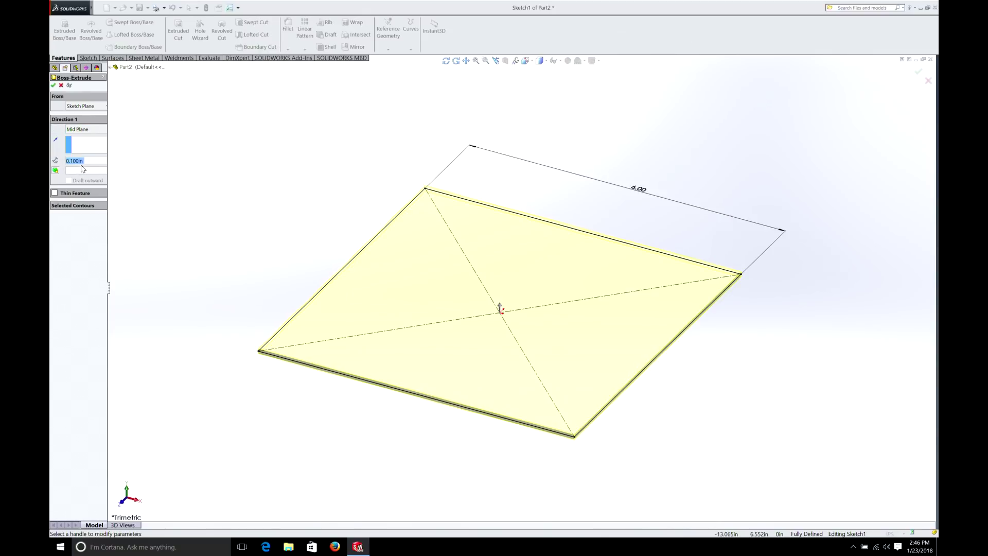
type("6")
key("Return")
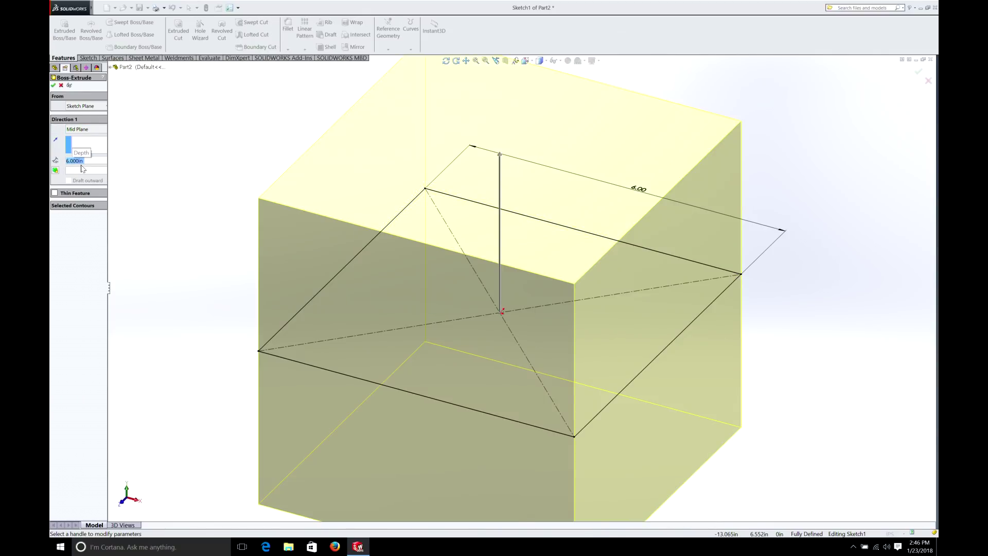
left_click(53, 85)
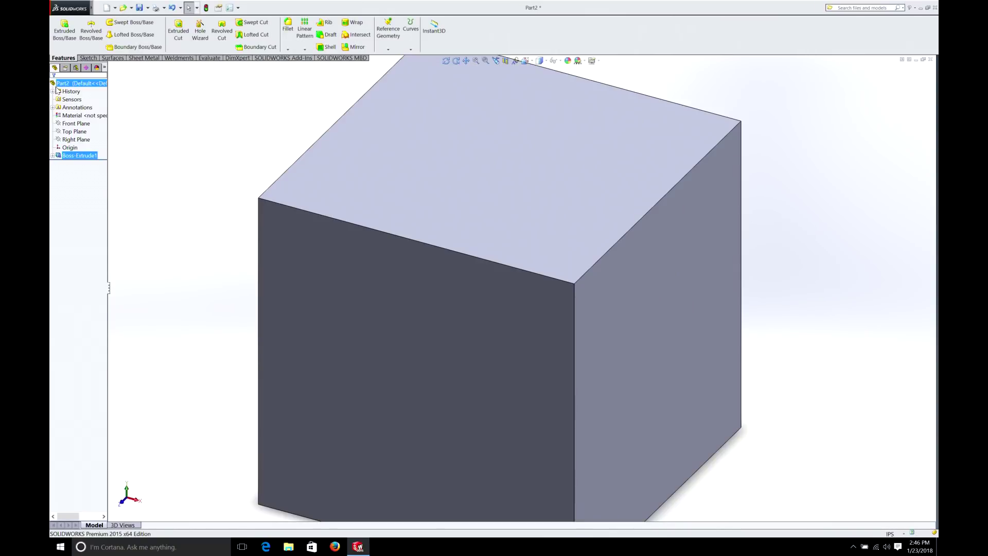
Step: Start a sketch on the cube's top face and draw a circle about 3.57 inches in diameter centered on the origin
scroll(600, 363, "up", 1)
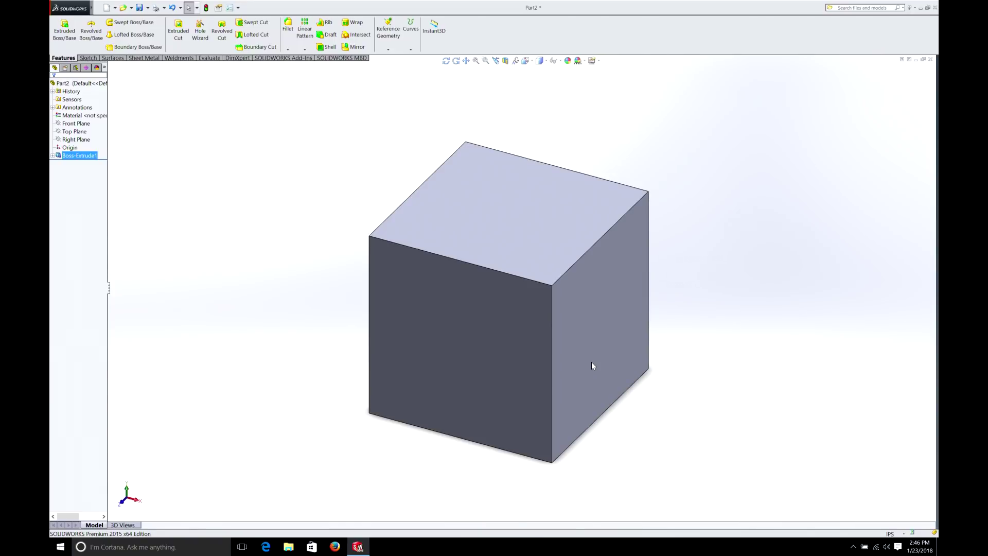
right_click(485, 224)
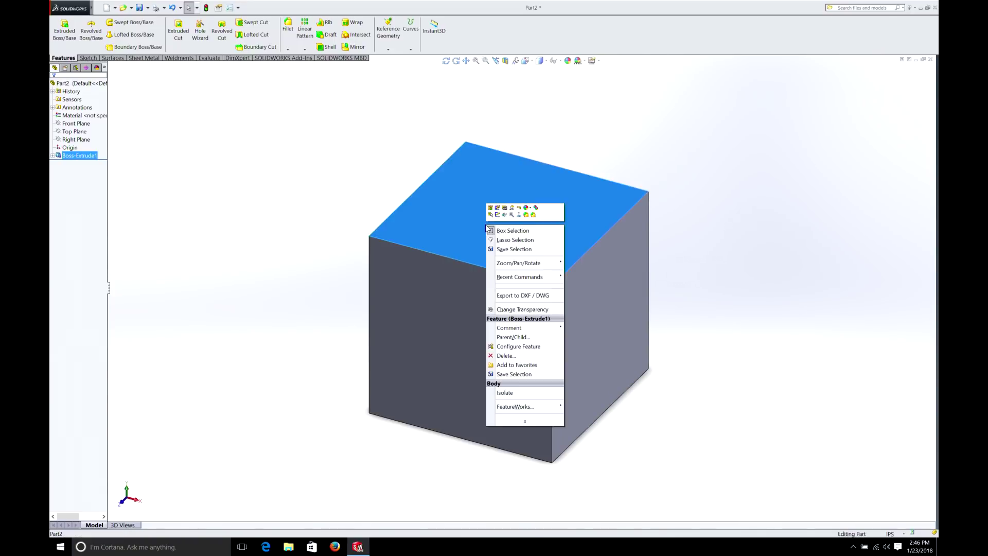
left_click(498, 213)
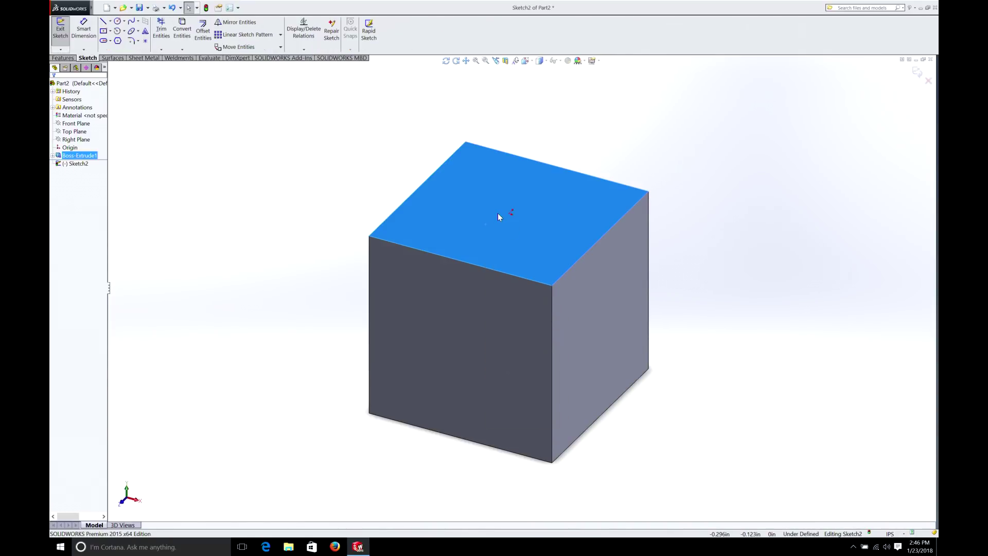
left_click(118, 21)
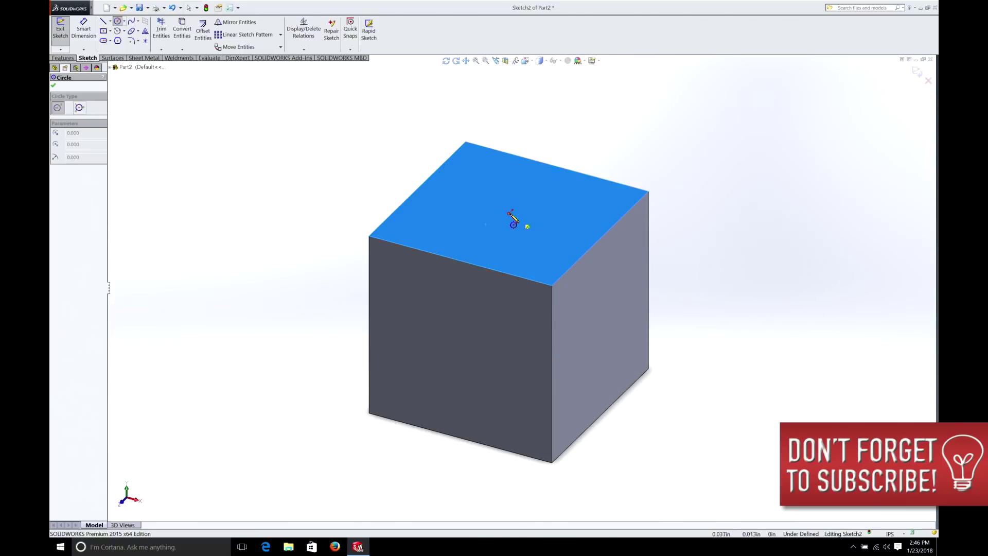
left_click(511, 213)
left_click(549, 240)
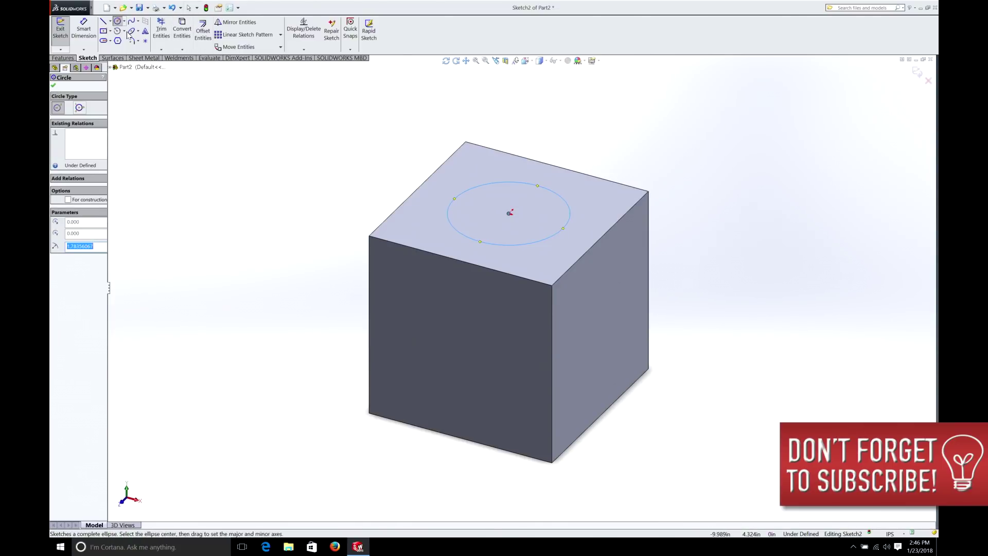
Step: Dimension the circle's diameter to 4 inches
left_click(83, 28)
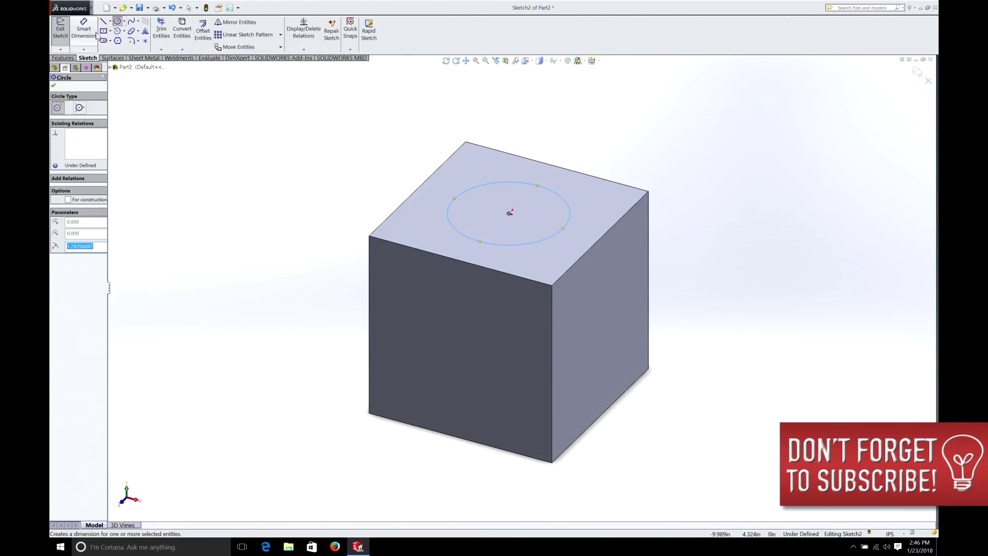
left_click(568, 206)
left_click(730, 231)
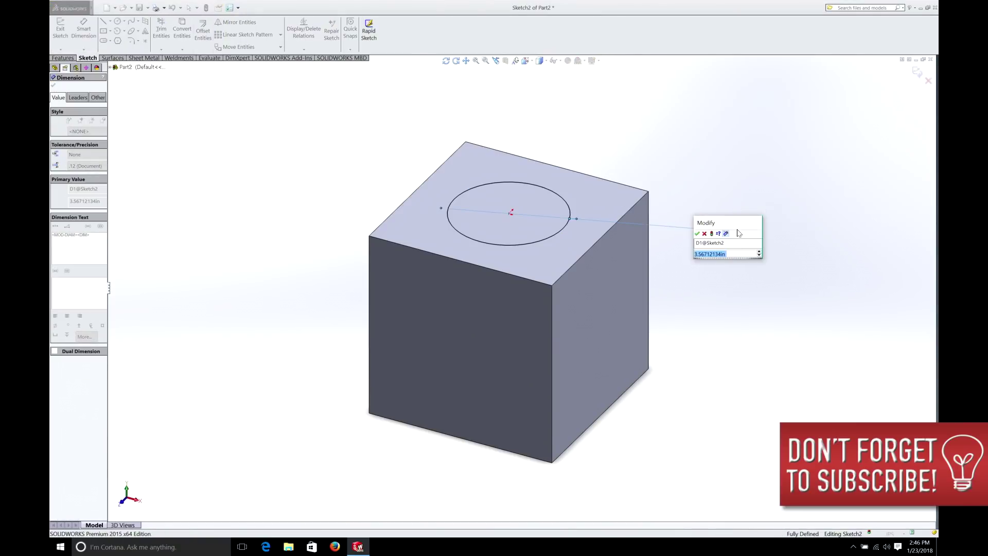
type("4")
key("Return")
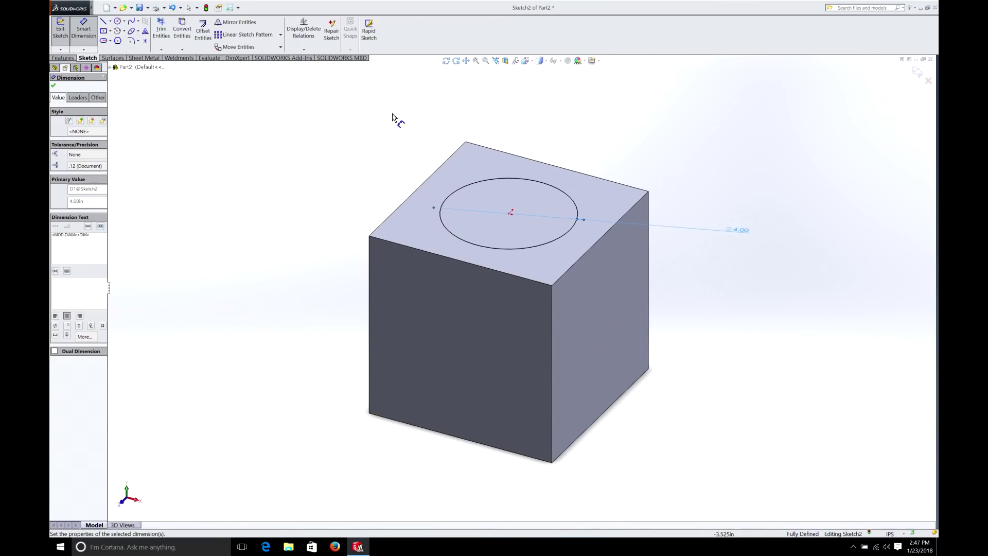
Step: Extrude the circle 6 inches upward from the cube's top face as a Blind boss merged with the cube
left_click(56, 58)
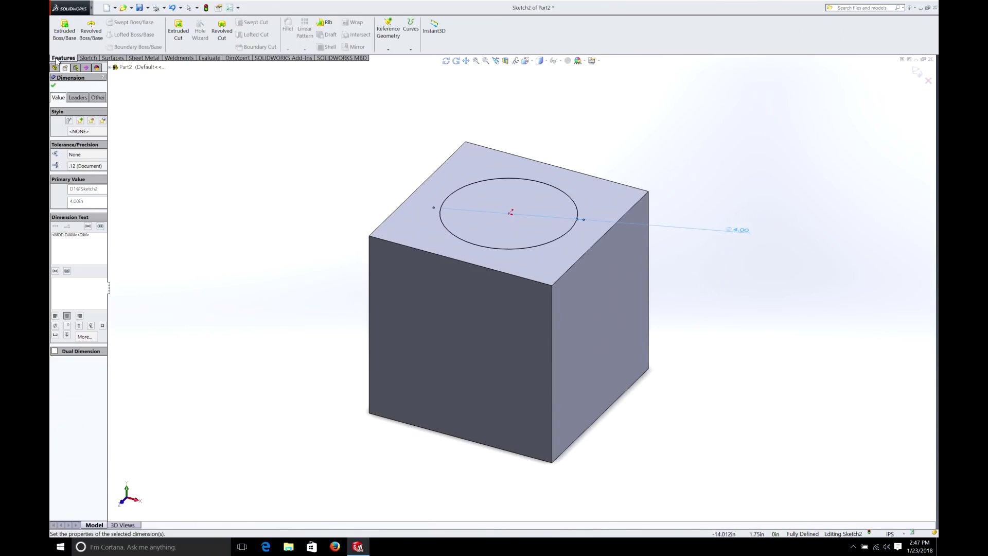
left_click(62, 37)
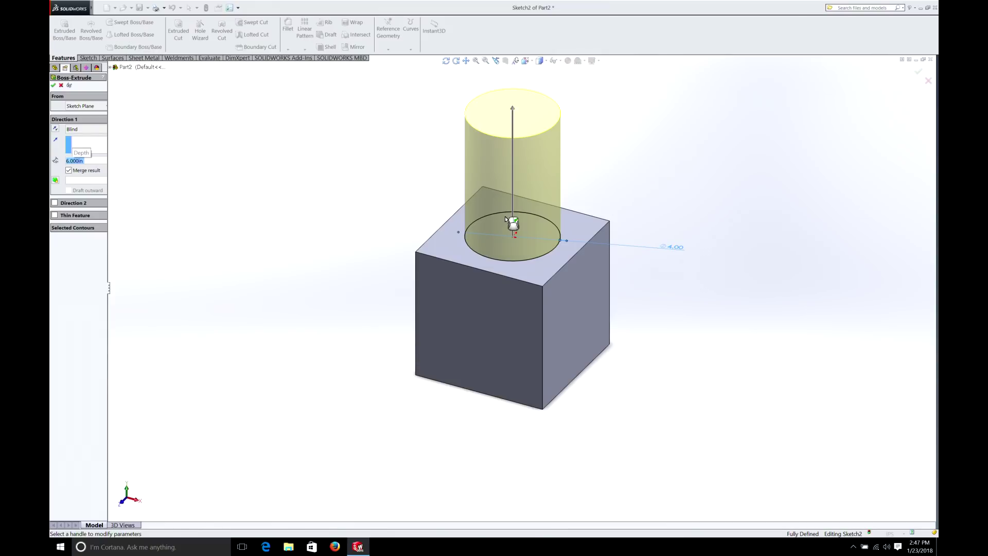
left_click(53, 86)
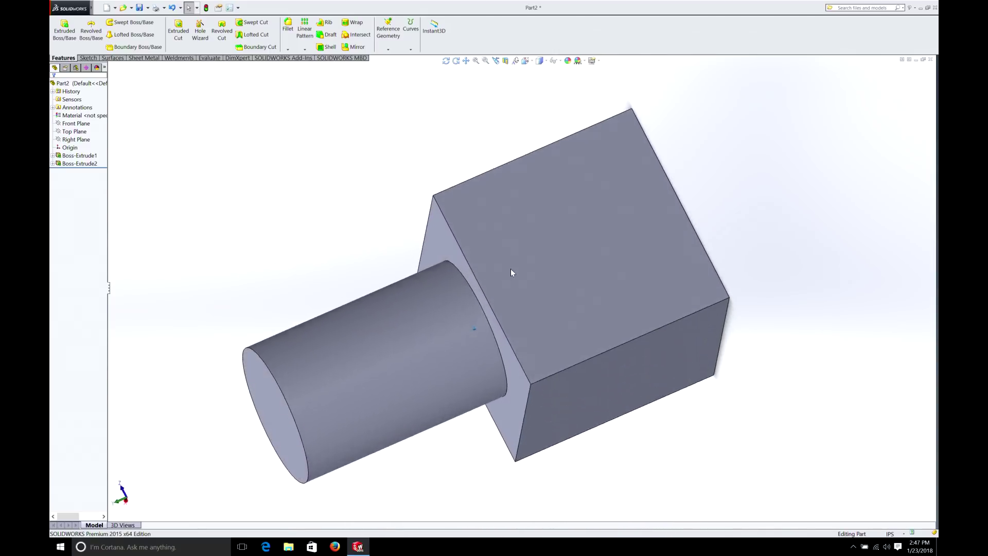
Step: Start a sketch on the free circular end face of the cylinder
left_click(507, 276)
left_click(435, 322)
left_click(592, 255)
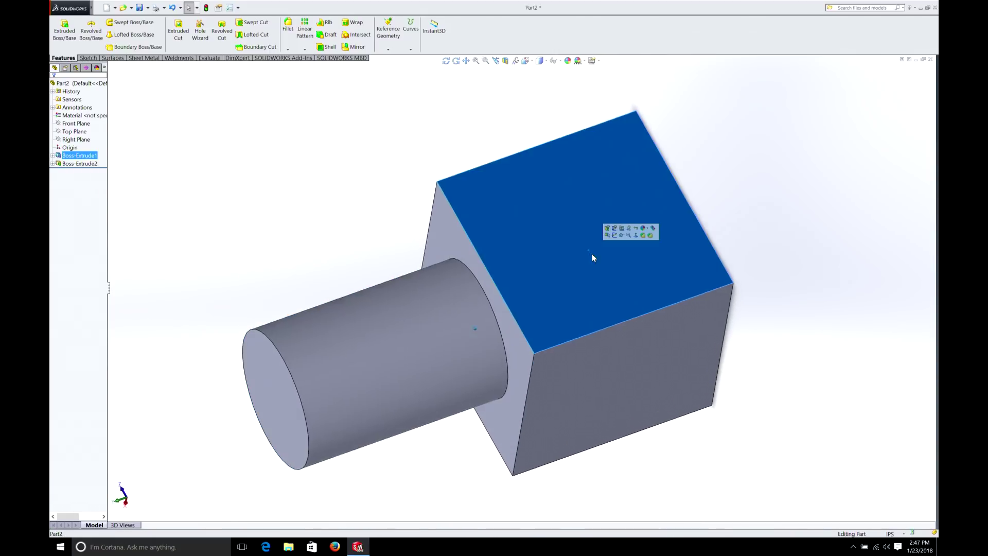
key("ctrl+7")
left_click(820, 296)
key("Left")
key("Left")
key("Left")
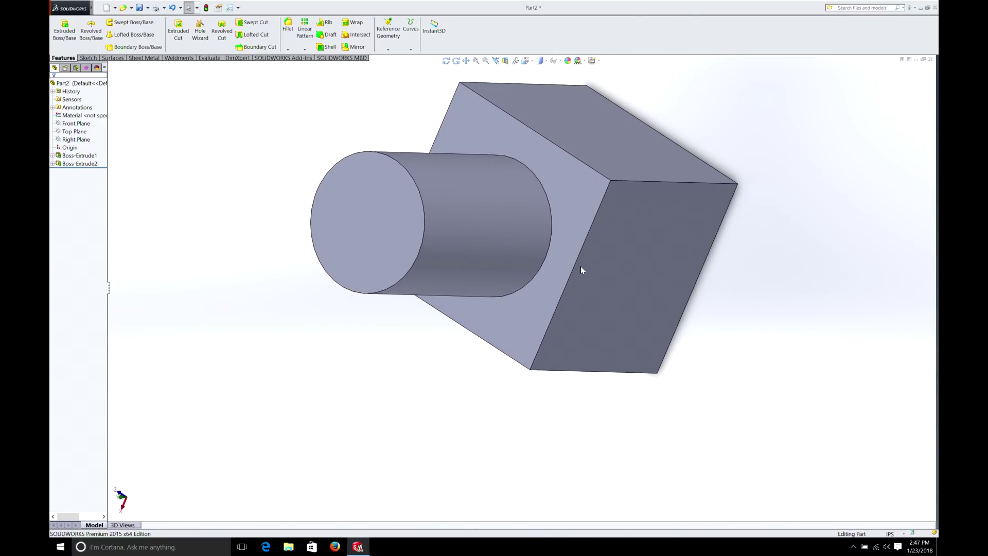
right_click(394, 225)
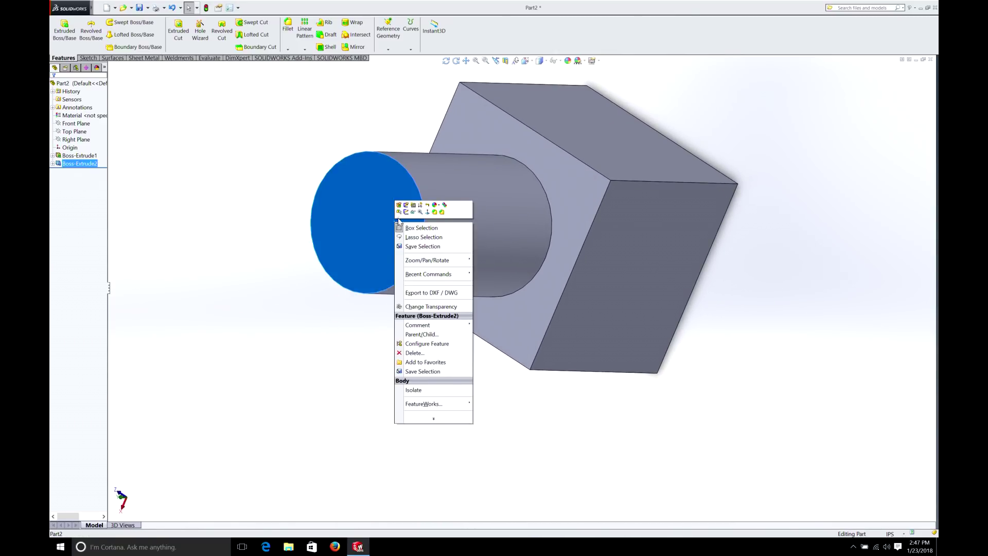
left_click(407, 212)
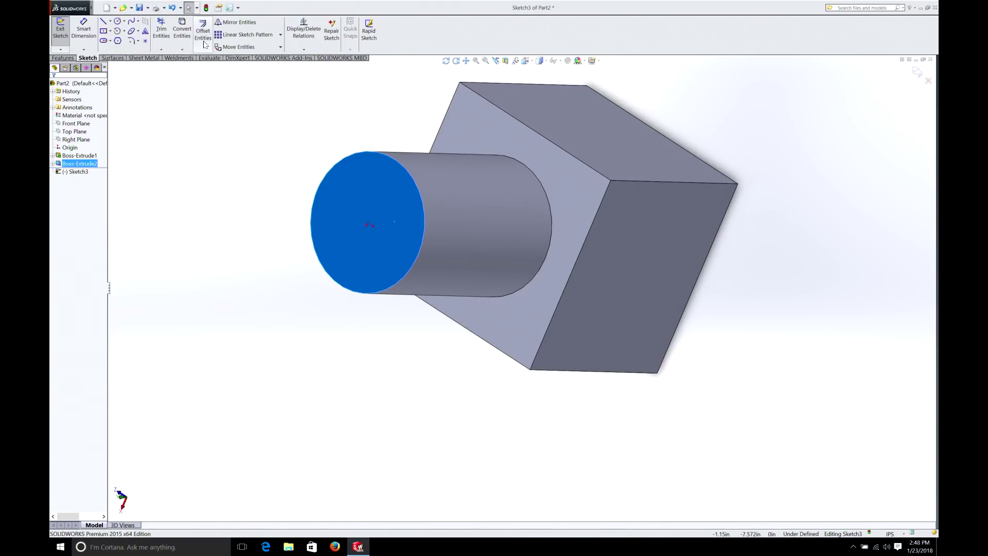
left_click(219, 205)
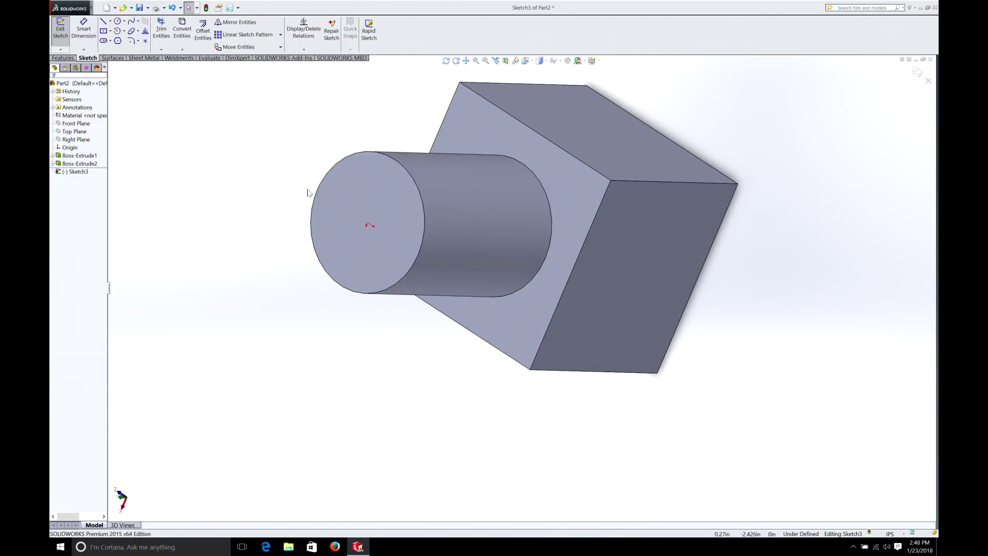
Step: Offset the cylinder's circular end edge 0.5 inches inward, using the reversed direction
left_click(396, 161)
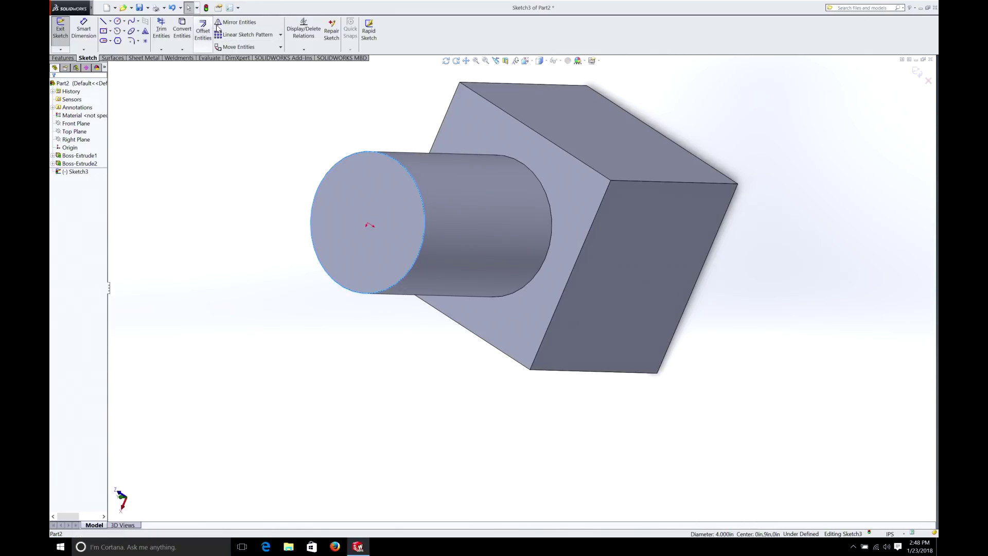
left_click(201, 34)
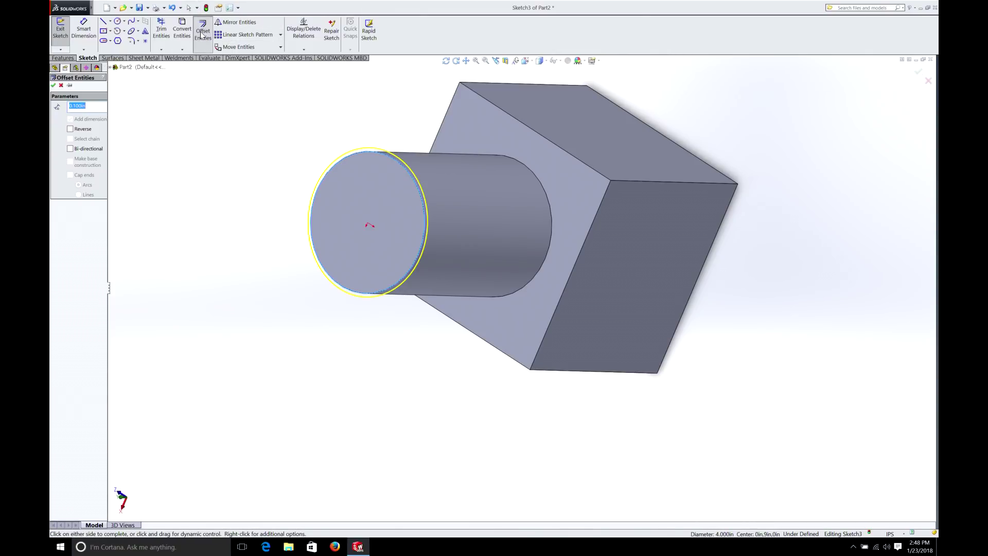
left_click(70, 129)
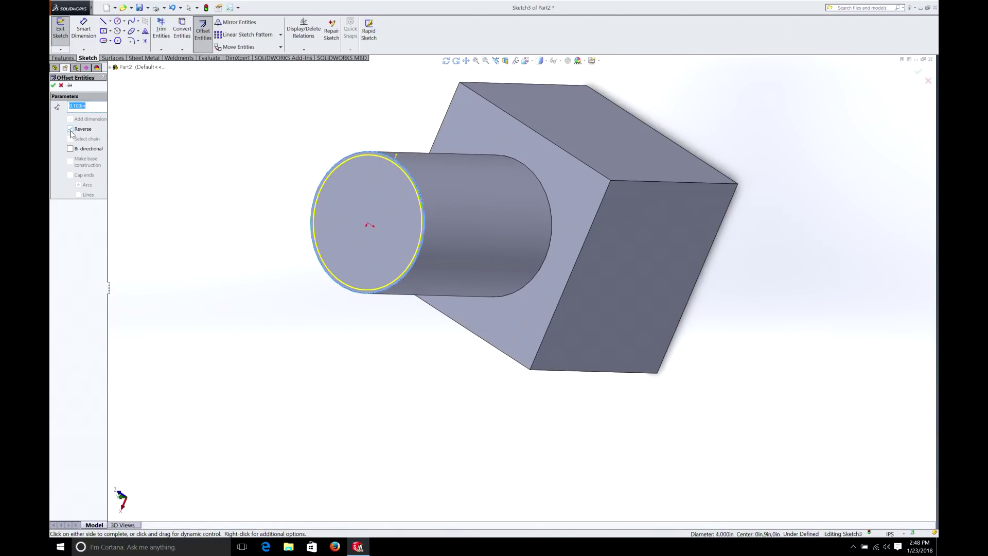
type("0.5")
key("Return")
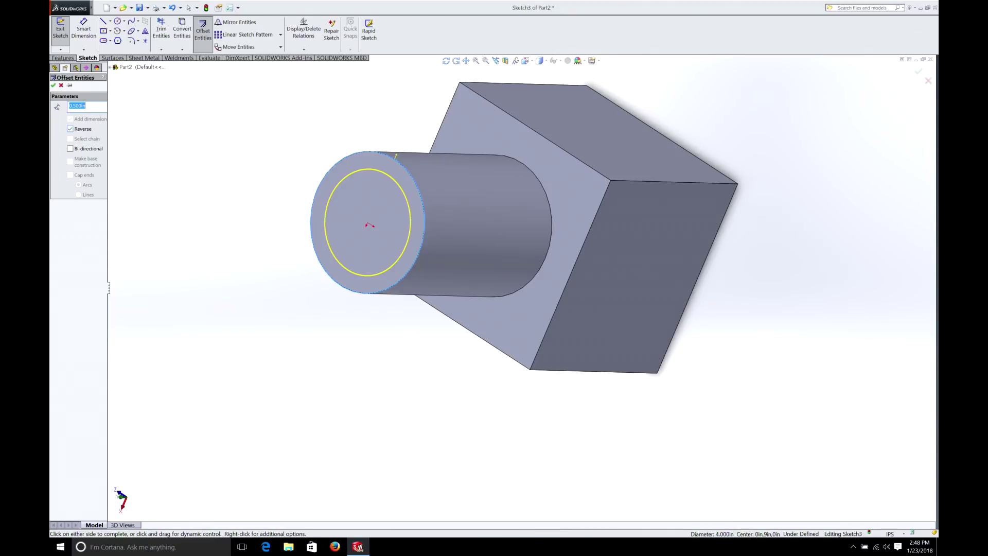
left_click(53, 85)
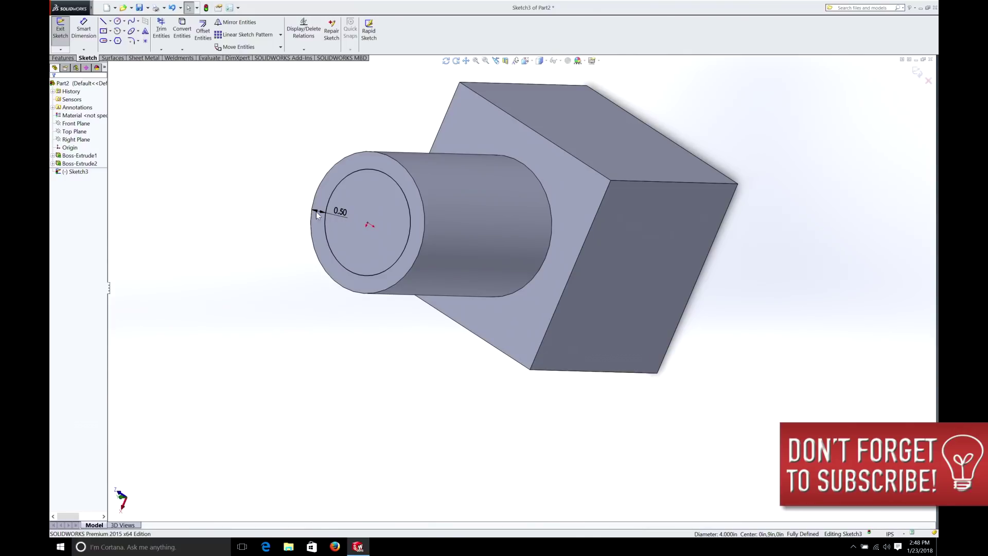
Step: Cut the offset circle through the cylinder and cube as an extruded cut with the Through All end condition
left_click(63, 57)
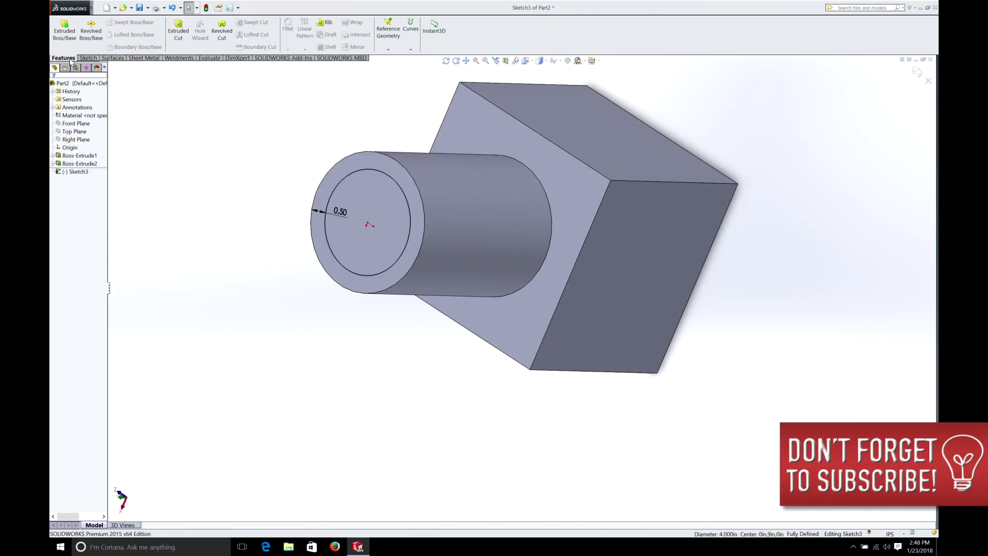
left_click(179, 32)
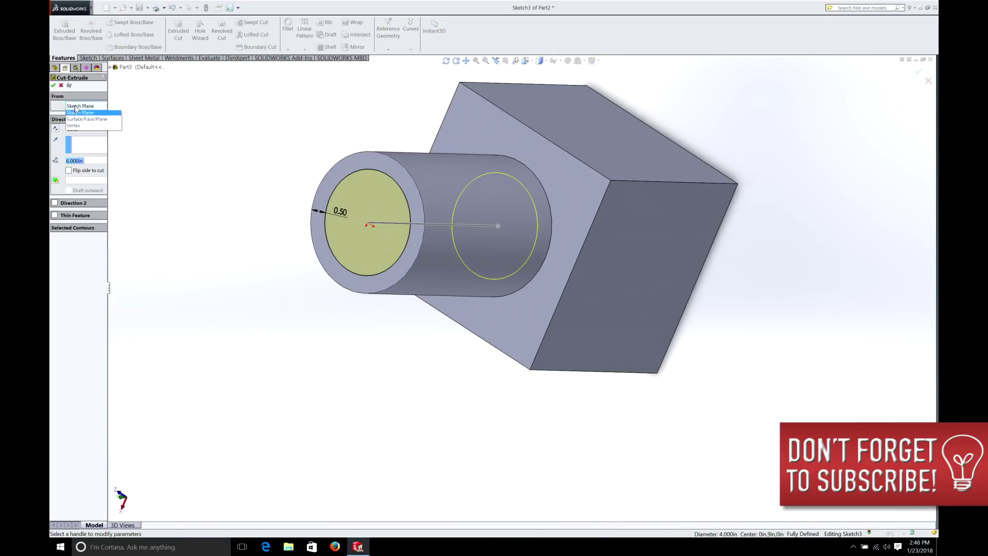
left_click(78, 146)
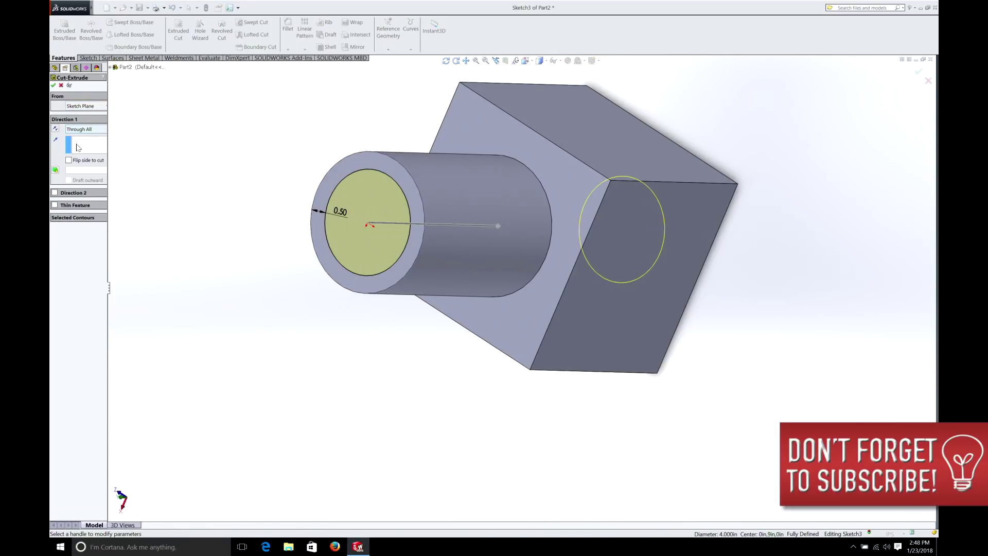
left_click(53, 85)
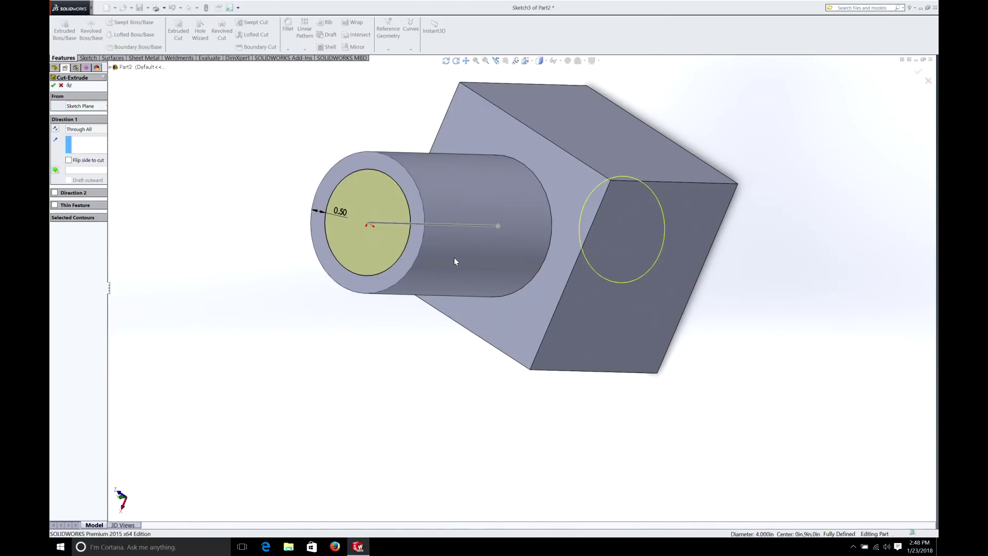
Step: Start a sketch on the Right Plane
scroll(454, 257, "up", 2)
middle_click_drag(454, 257, 454, 257)
key("Left")
key("Left")
key("Left")
key("Left")
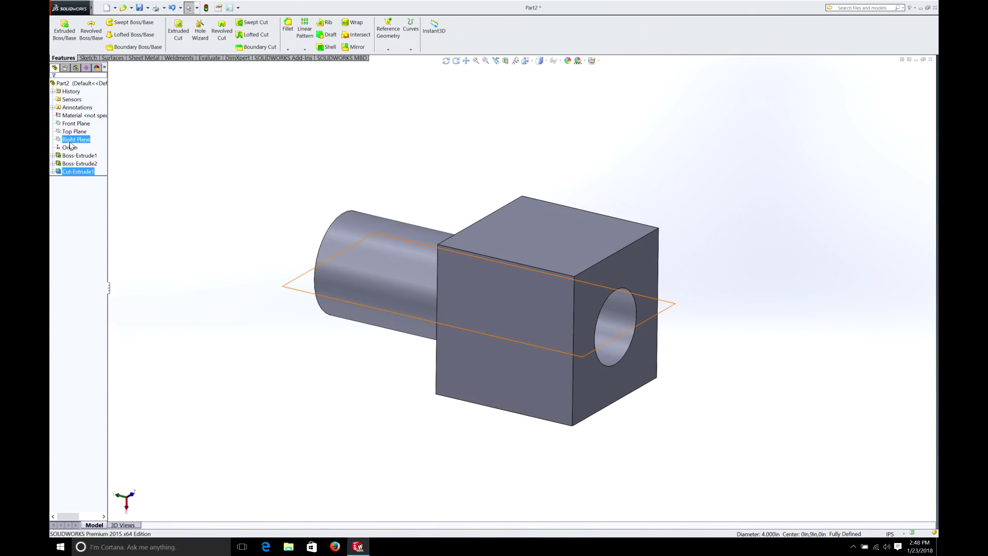
right_click(71, 140)
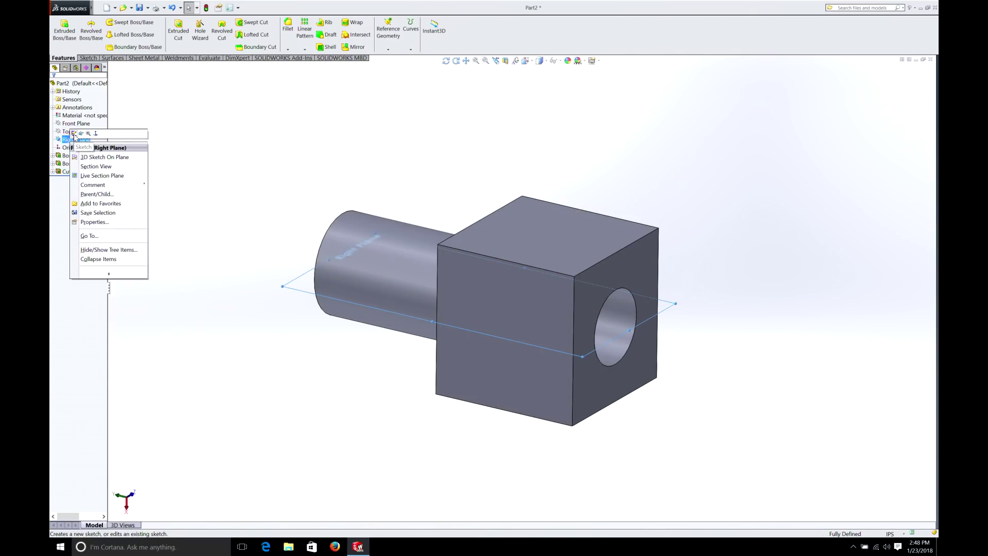
left_click(74, 133)
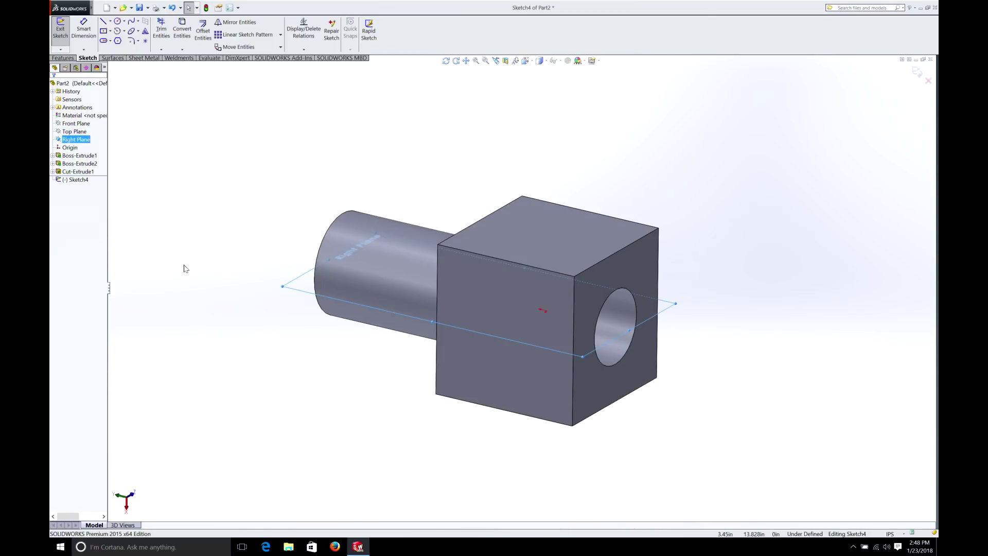
Step: Draw a center rectangle about 24.8 by 16 inches from the origin, with its long sides running along the cylinder's axis
left_click(111, 31)
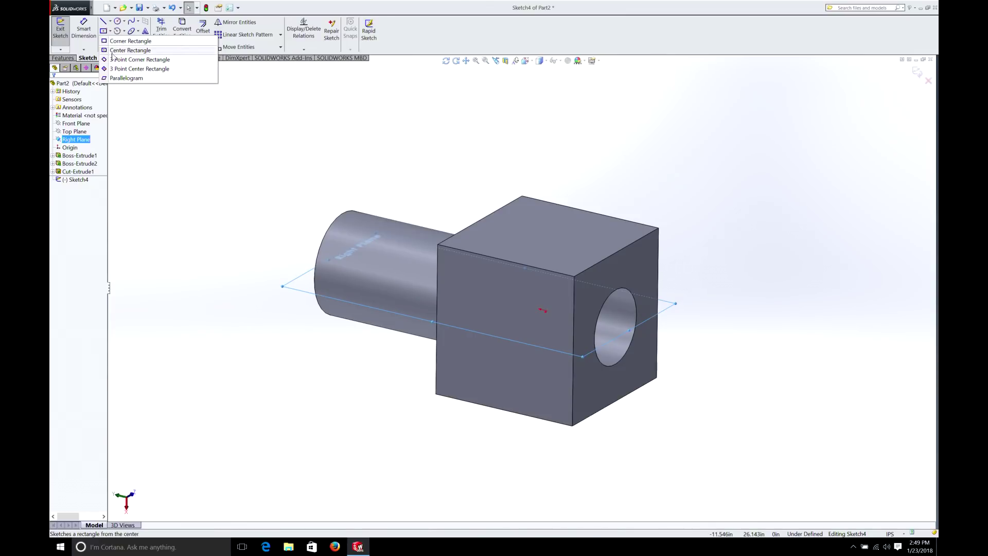
left_click(106, 51)
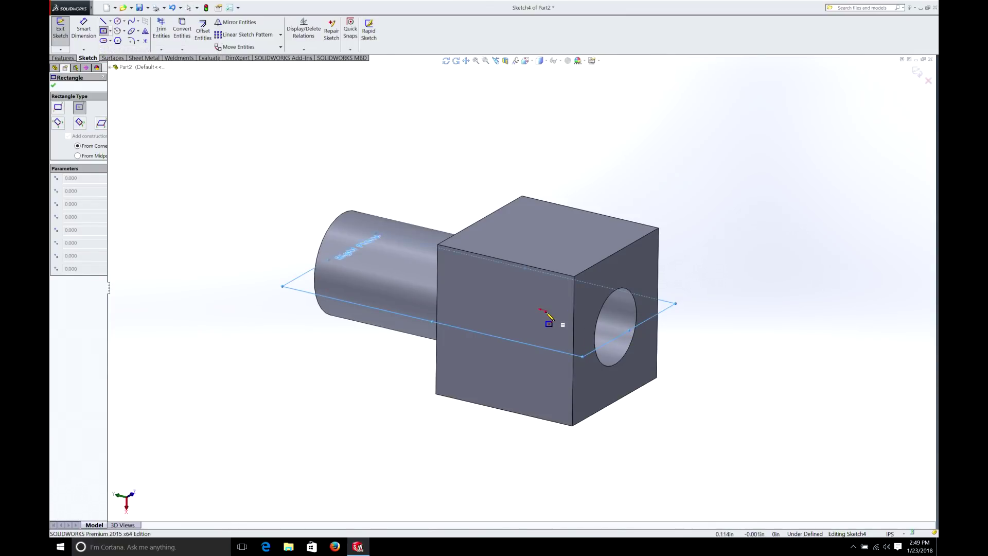
left_click(546, 310)
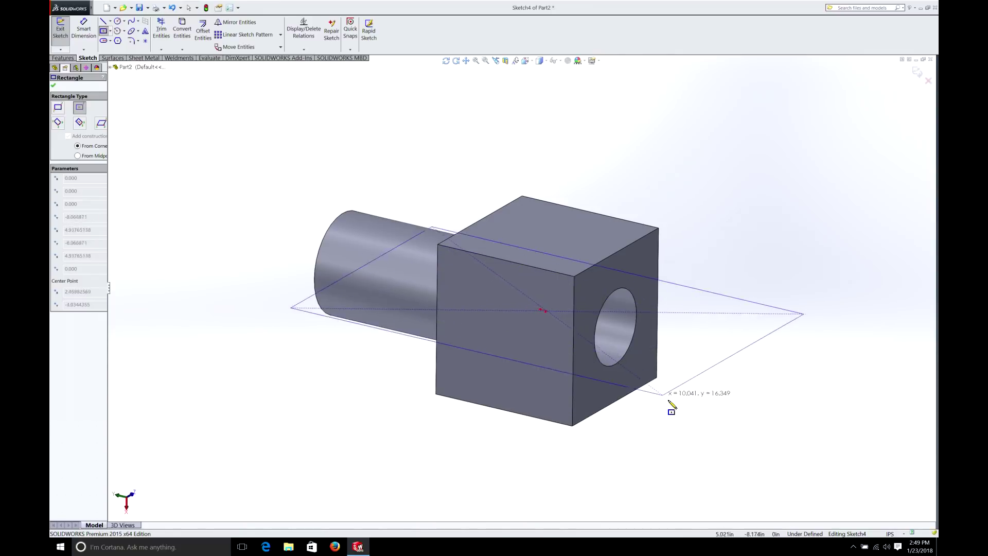
key("Left")
key("Left")
key("Left")
key("Left")
key("Left")
key("Left")
key("Left")
key("Left")
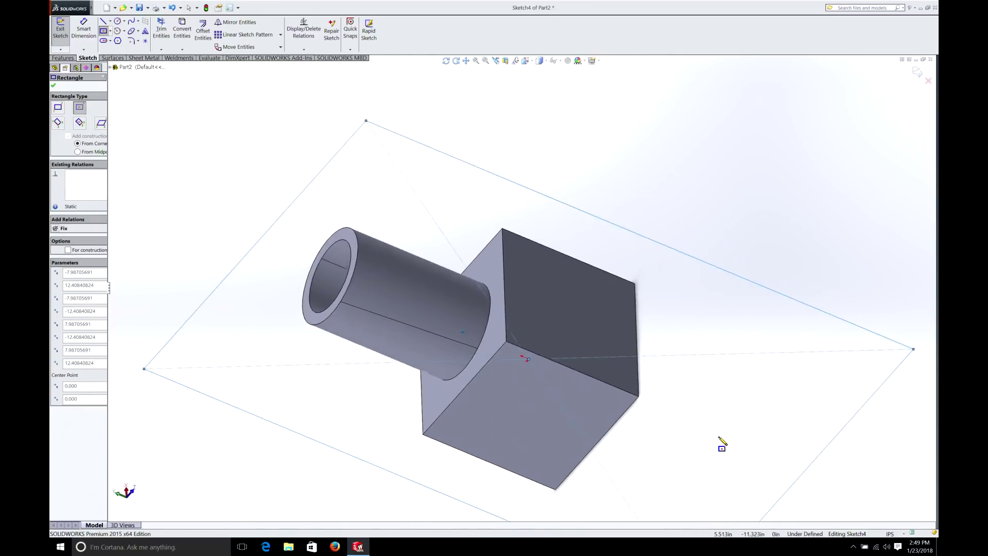
key("Down")
key("Down")
key("Down")
key("Down")
key("Right")
key("Right")
key("Right")
key("Right")
key("Right")
key("Right")
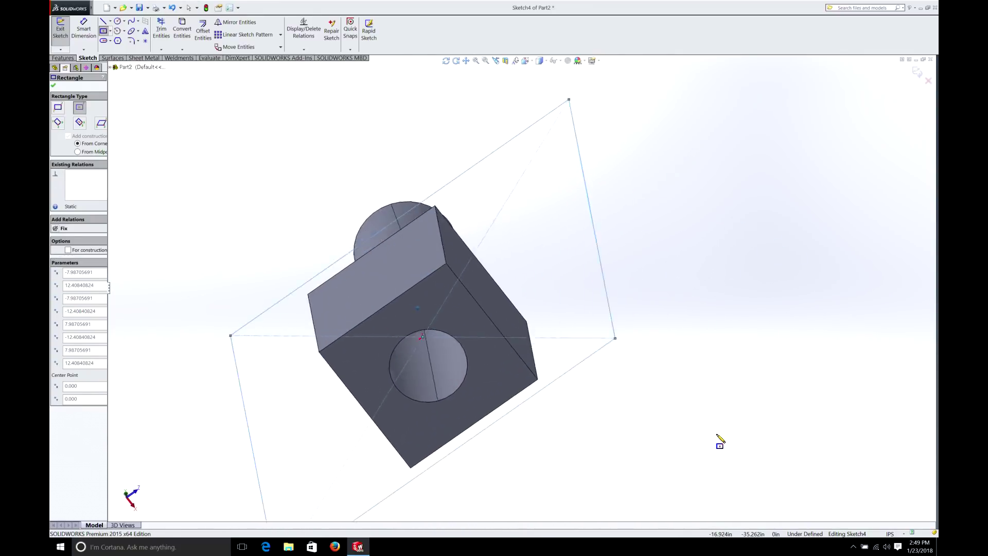
key("Escape")
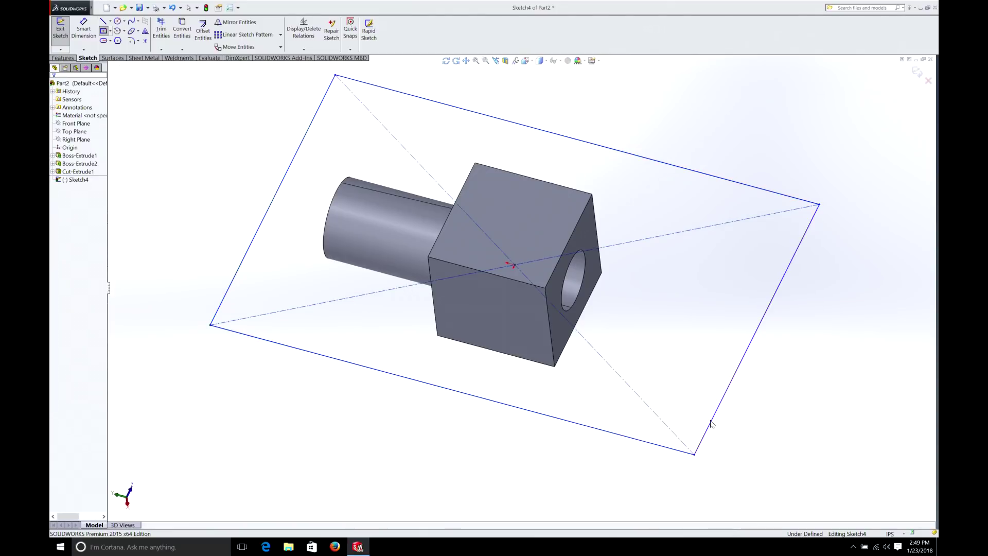
Step: Add a Collinear relation between the rectangle's long side and the cube edge parallel to the cylinder's axis
key("z")
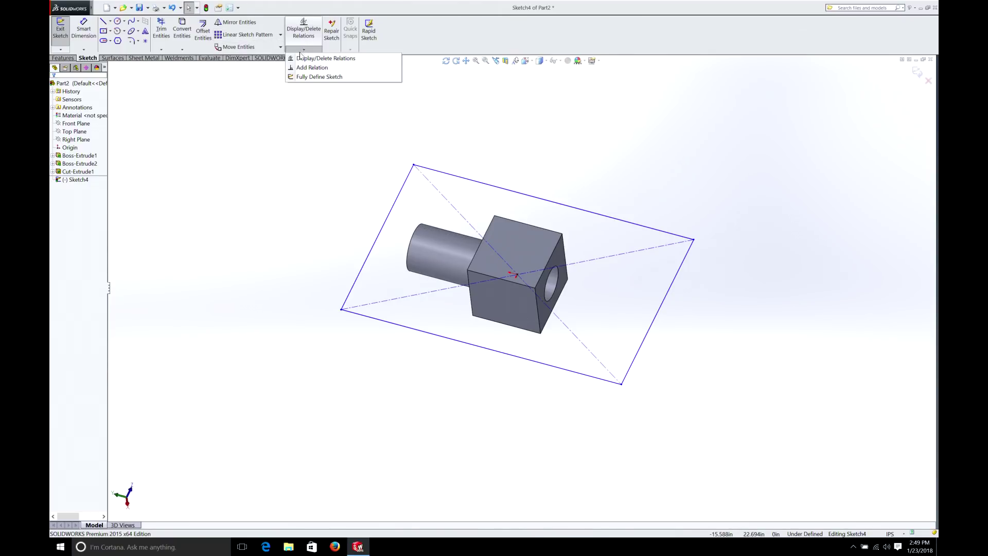
left_click(307, 68)
scroll(523, 282, "down", 4)
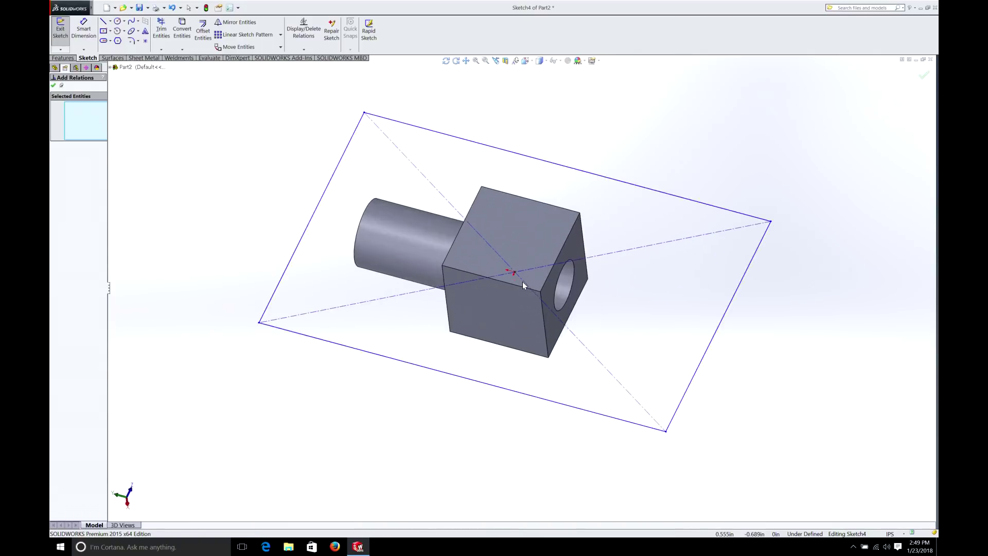
left_click(518, 289)
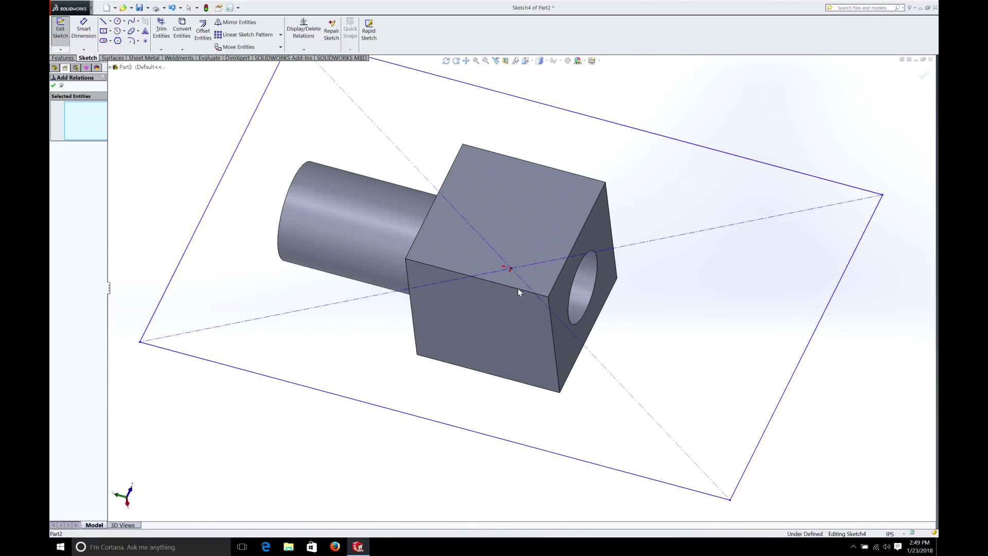
left_click(446, 426)
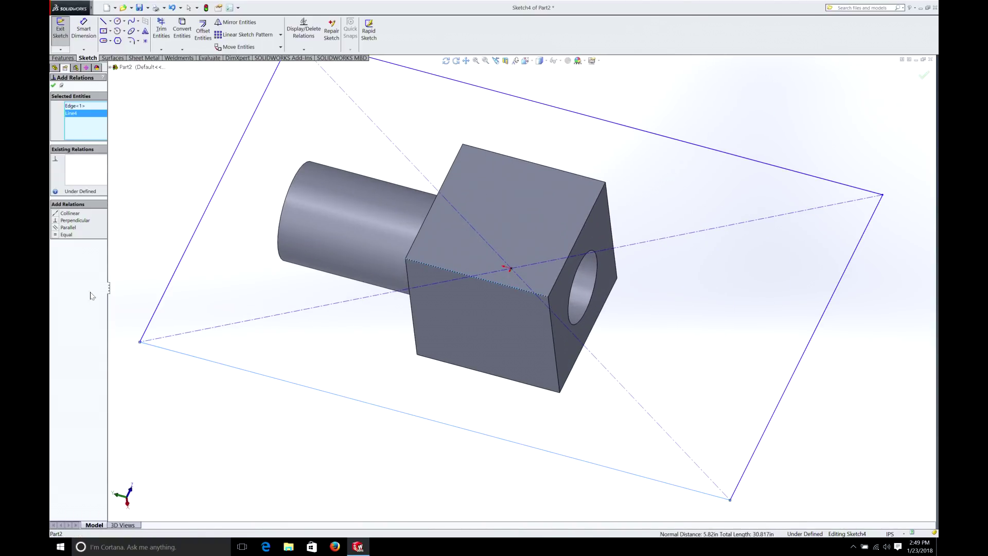
left_click(55, 214)
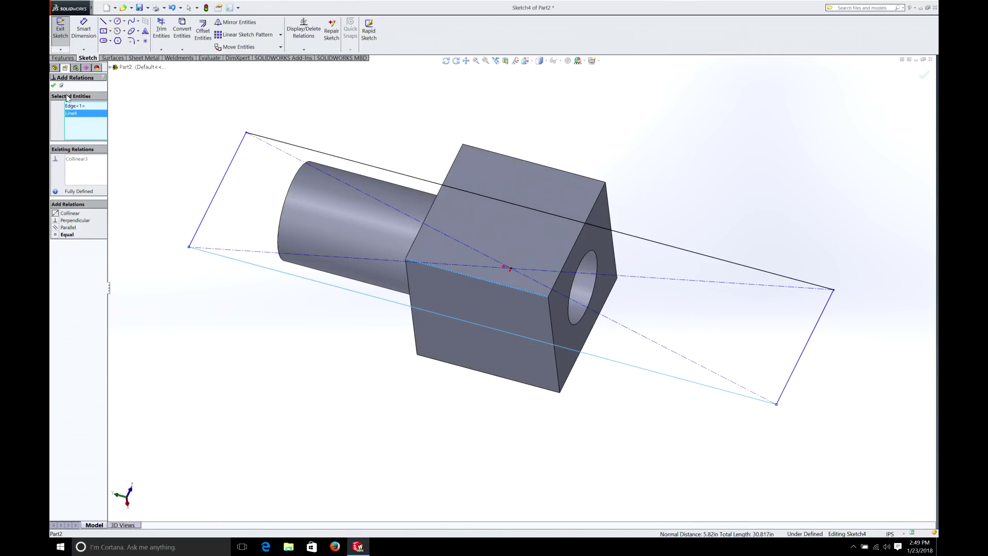
left_click(53, 85)
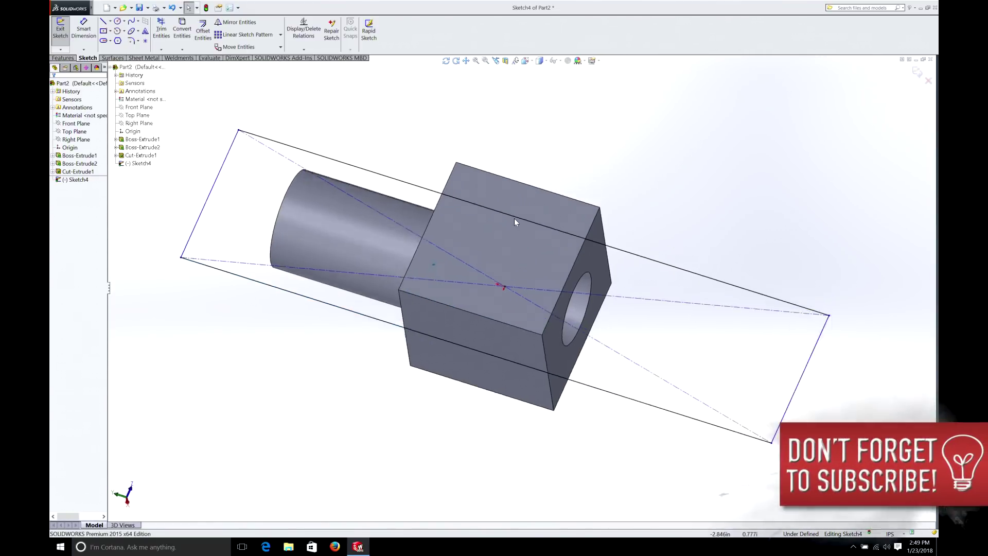
Step: Dimension the rectangle's long side to 24 inches
key("Down")
key("Down")
key("Down")
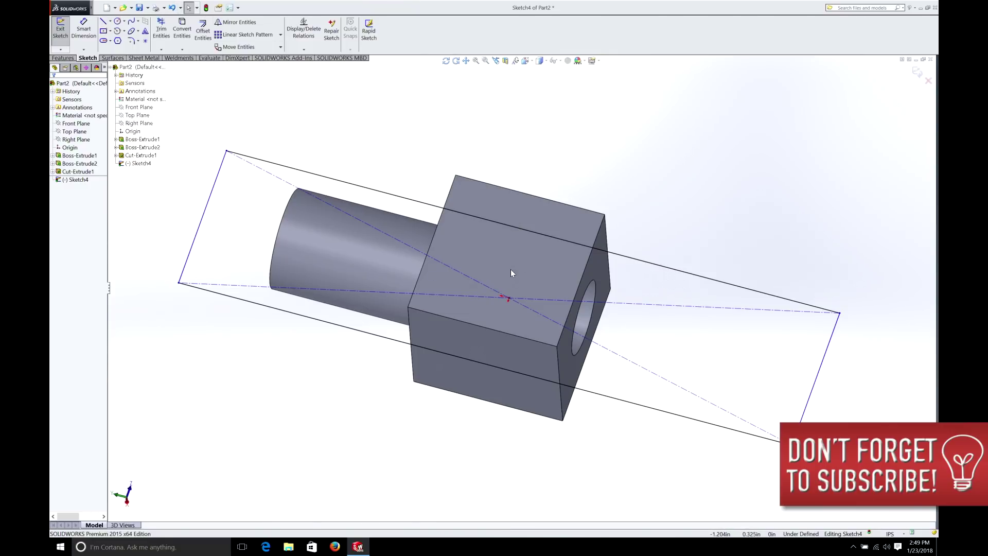
left_click(85, 30)
left_click(710, 283)
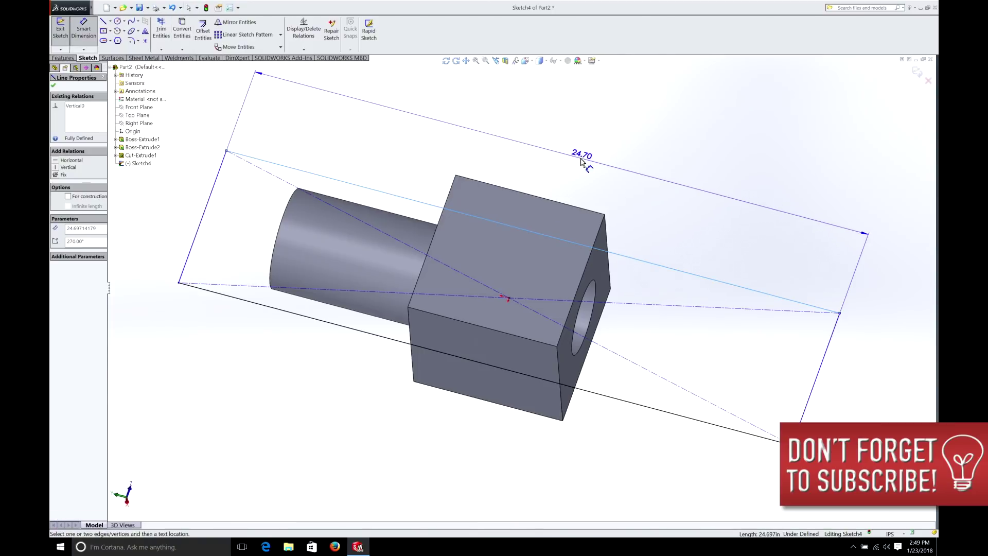
left_click(581, 159)
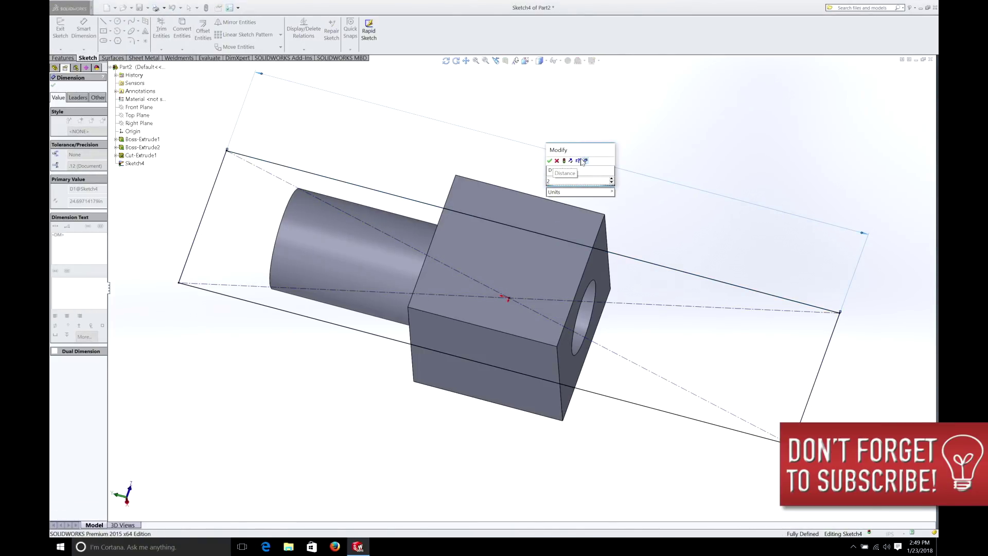
type("24")
key("Return")
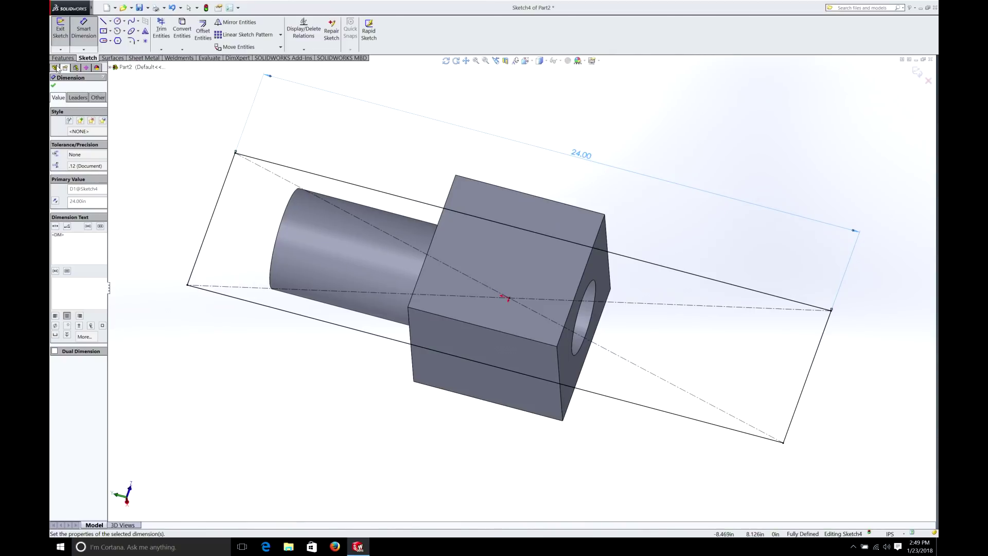
left_click(53, 86)
Step: Cut the part with the Right Plane rectangle using Extruded Cut, Through All, to remove one lengthwise half
key("ctrl+8")
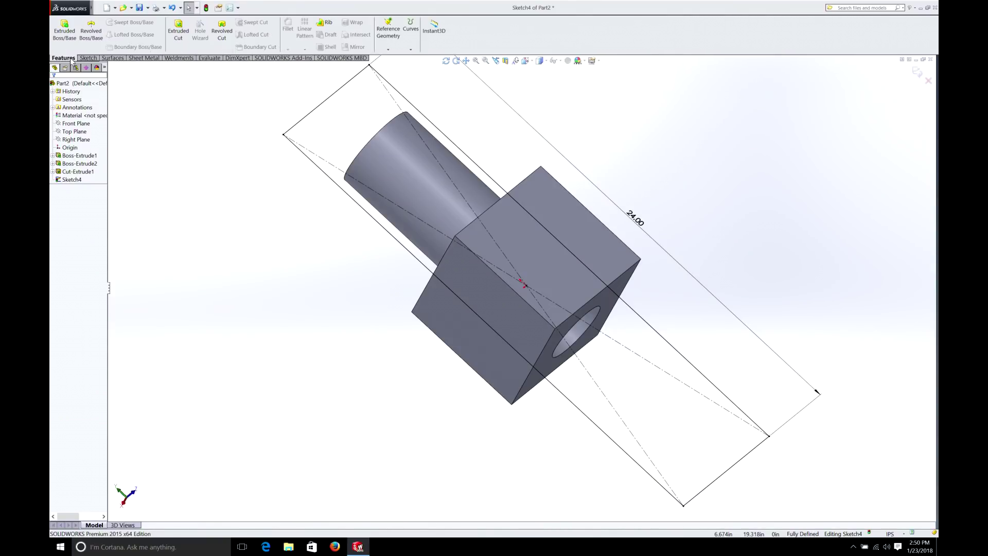
left_click(178, 27)
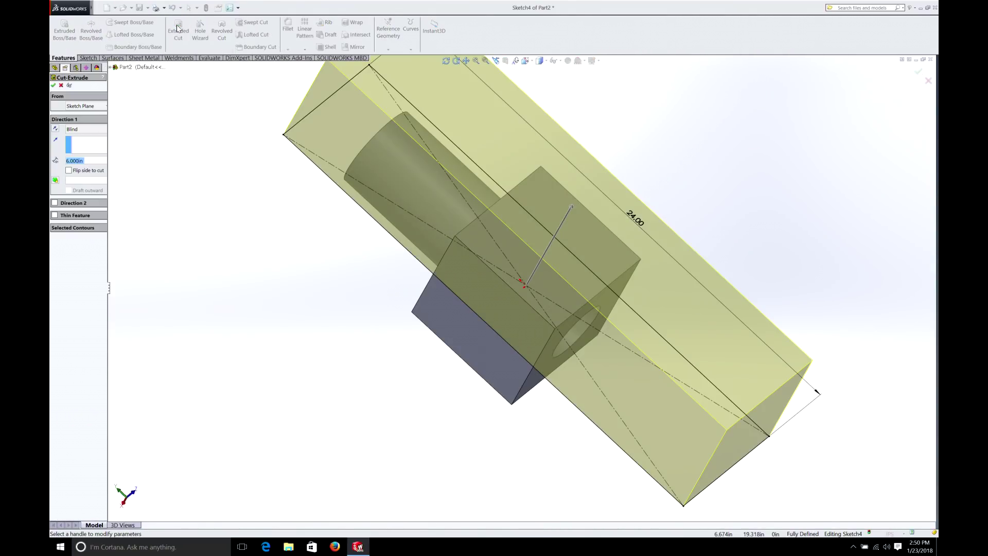
left_click(78, 129)
left_click(80, 143)
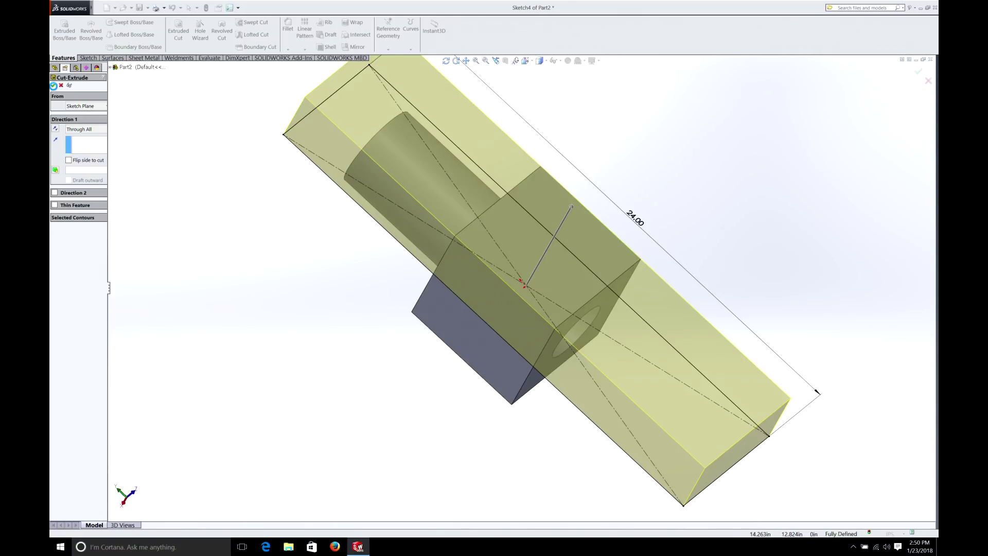
left_click(54, 86)
Step: Examine the halved part's half-bore, flat cut face and block end from several angles
middle_click_drag(211, 232, 217, 238)
key("Left")
key("Left")
key("Left")
key("Left")
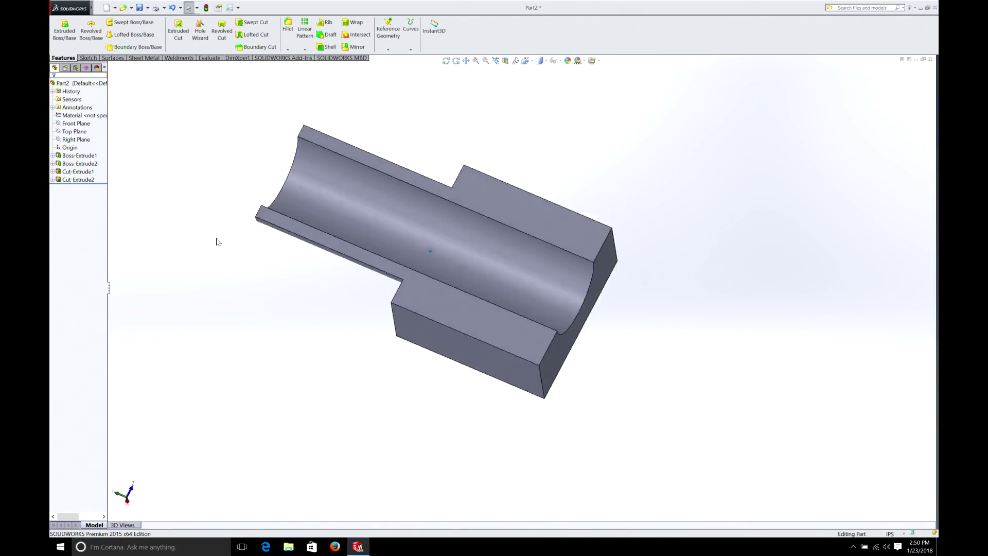
key("Left")
key("Left")
key("Left")
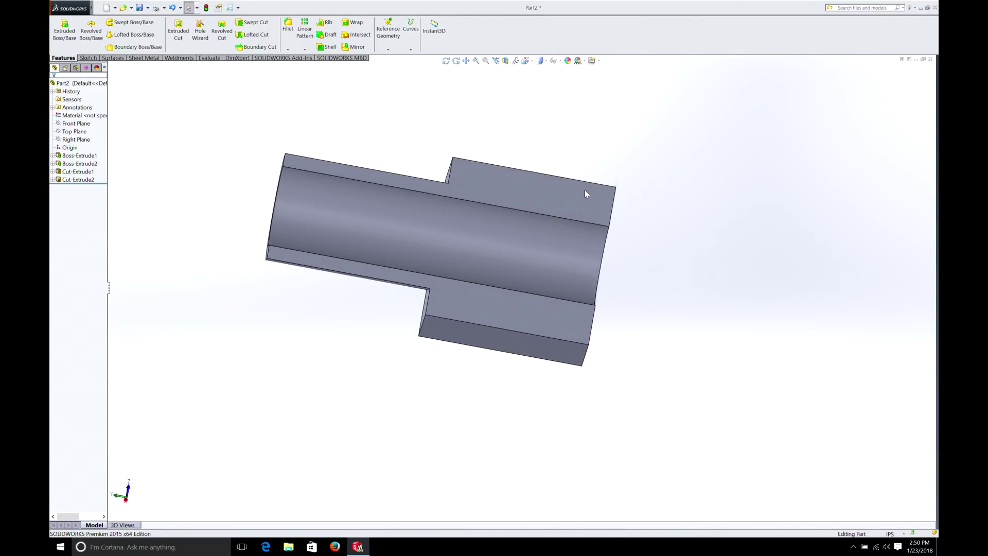
middle_click_drag(358, 346, 359, 345)
key("Left")
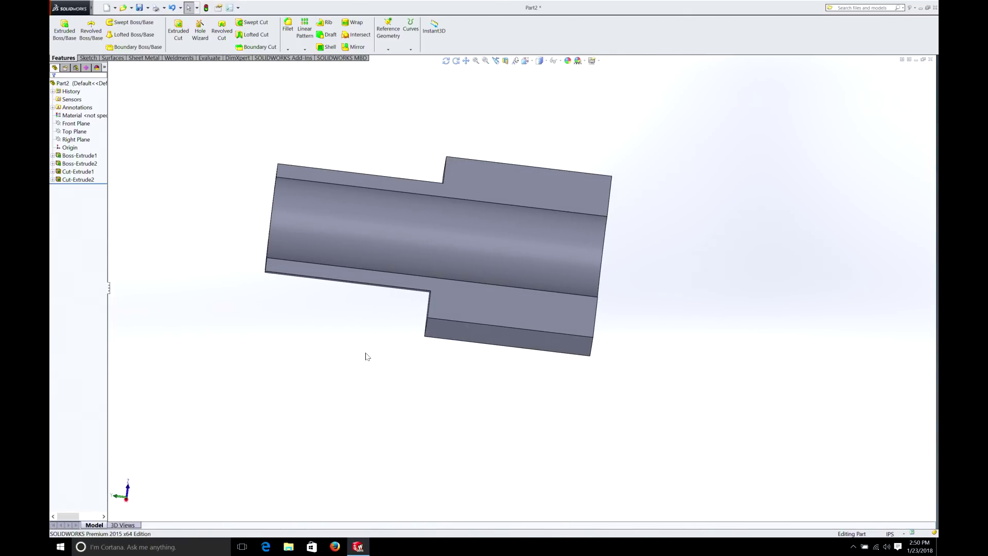
middle_click_drag(366, 353, 454, 165)
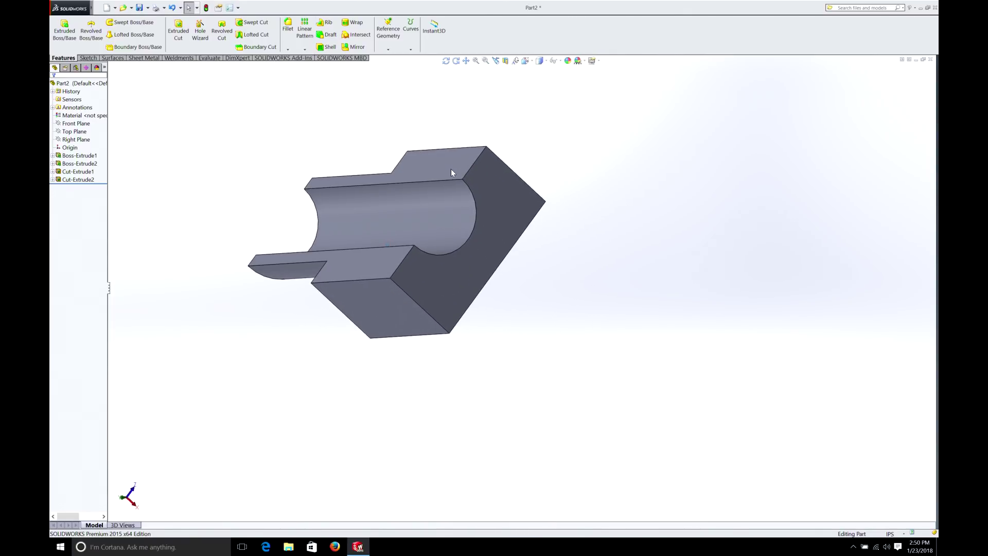
key("Right")
key("Right")
Step: Sketch a closed triangle on the flat cut face, following the block section's diagonal, one long side and the open end edge
right_click(489, 188)
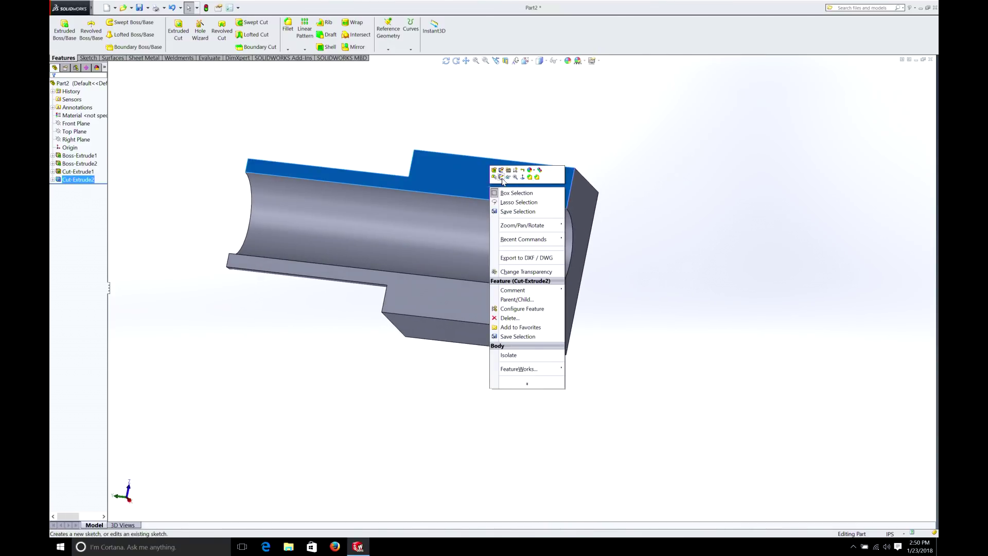
left_click(501, 177)
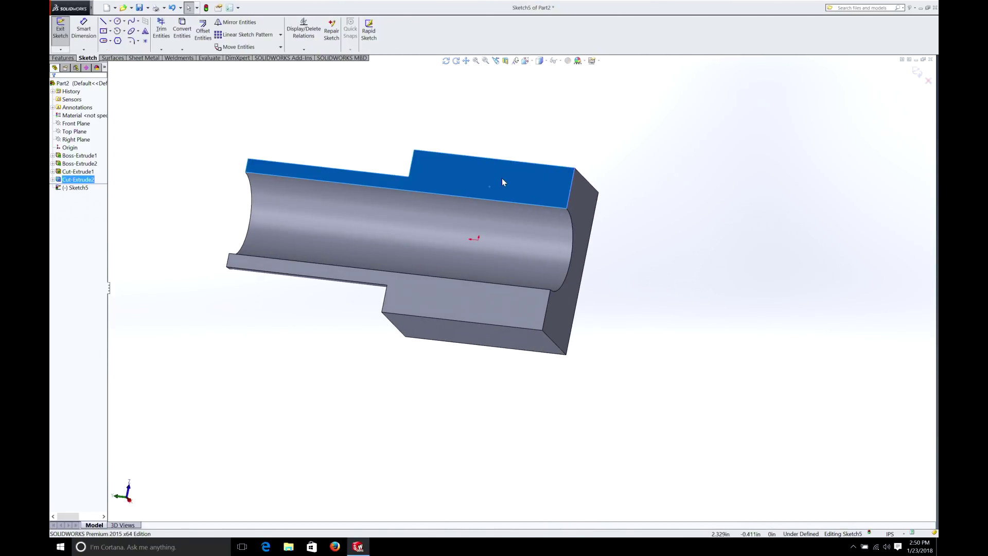
left_click(102, 21)
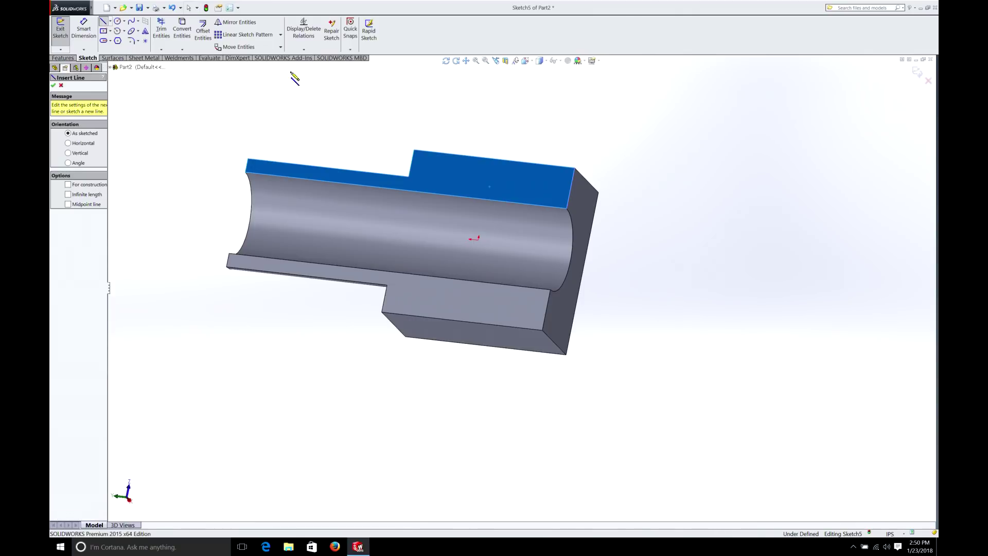
left_click(574, 169)
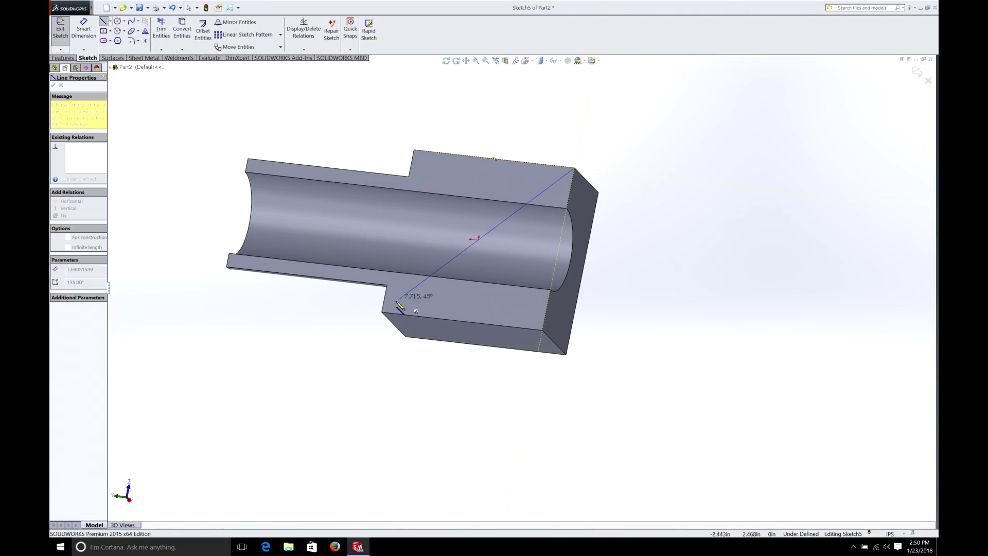
left_click(382, 312)
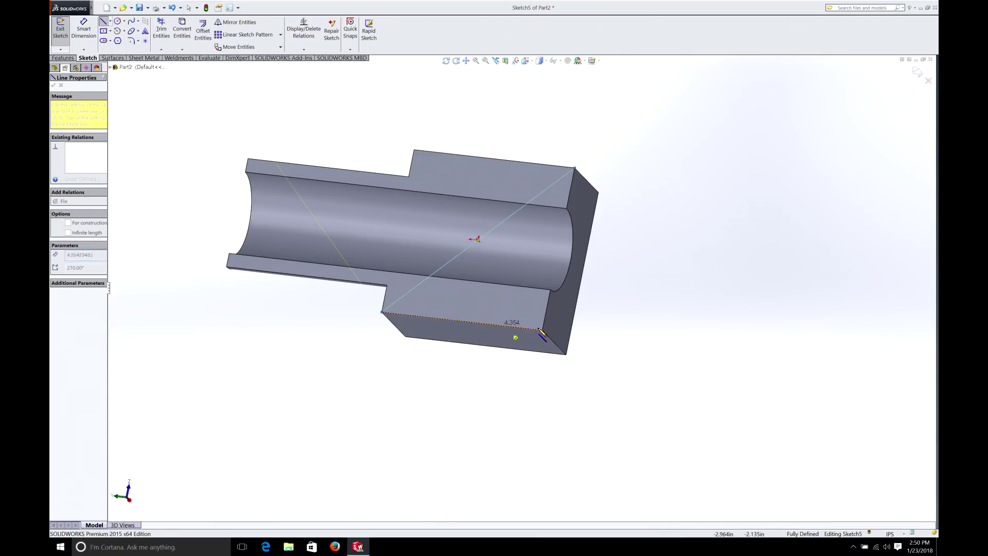
left_click(542, 330)
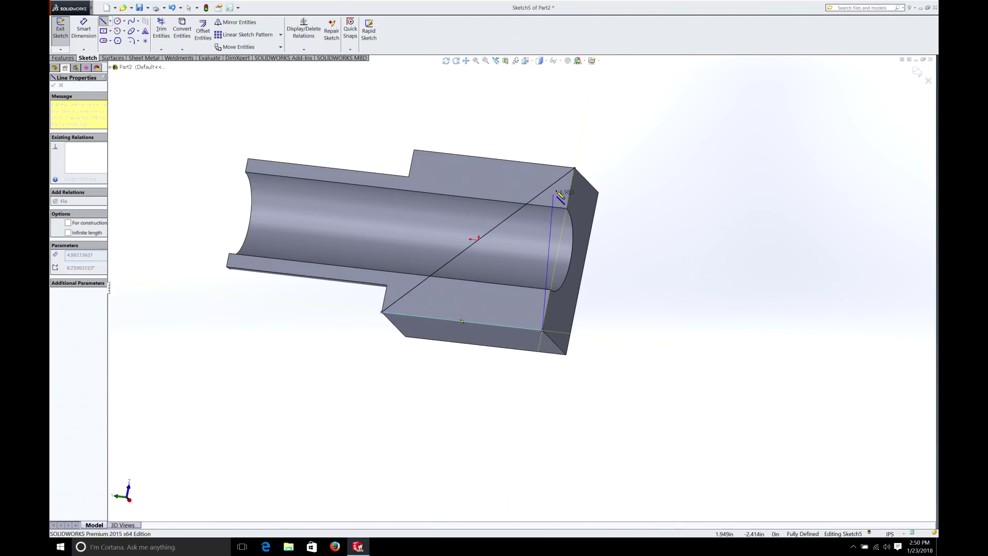
left_click(575, 169)
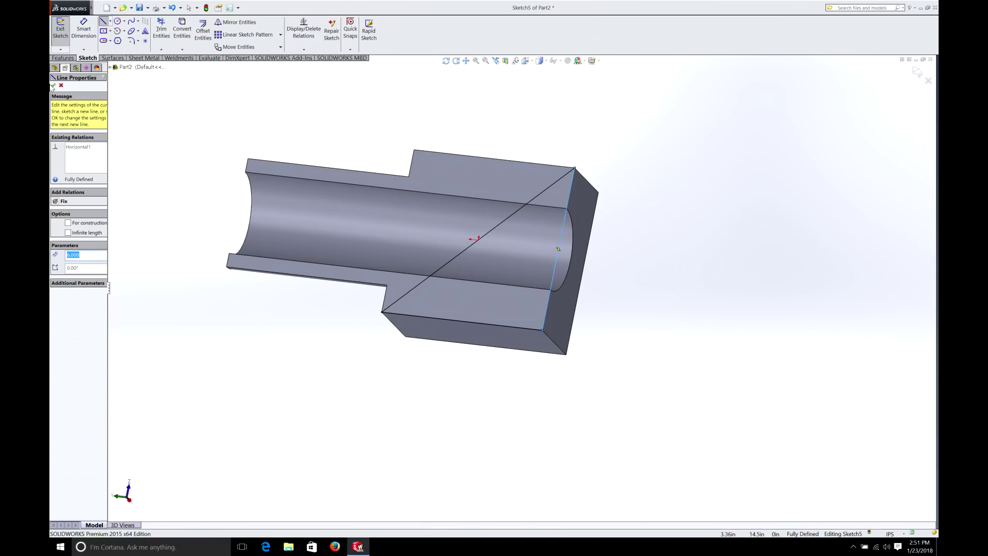
left_click(54, 86)
left_click(303, 378)
scroll(465, 360, "down", 2)
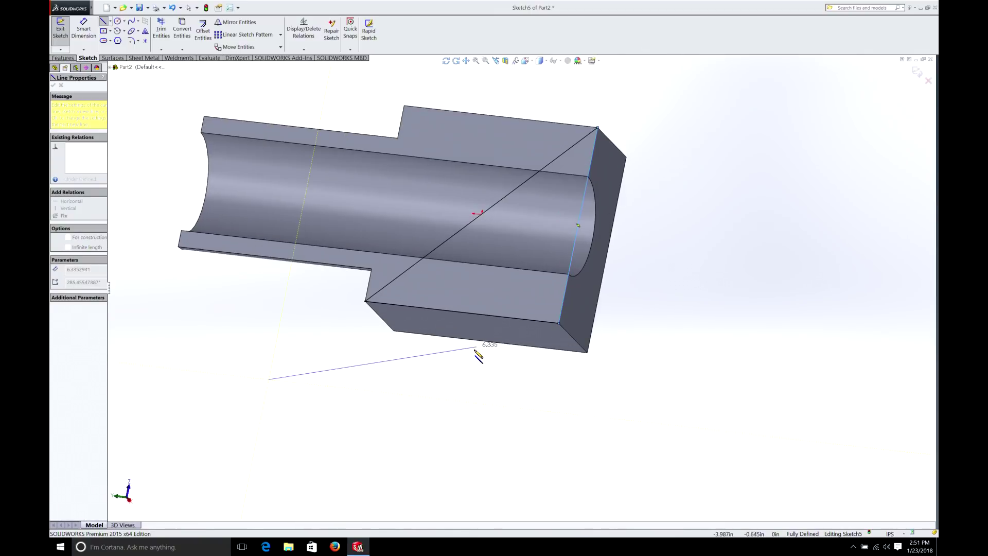
key("Escape")
left_click(99, 8)
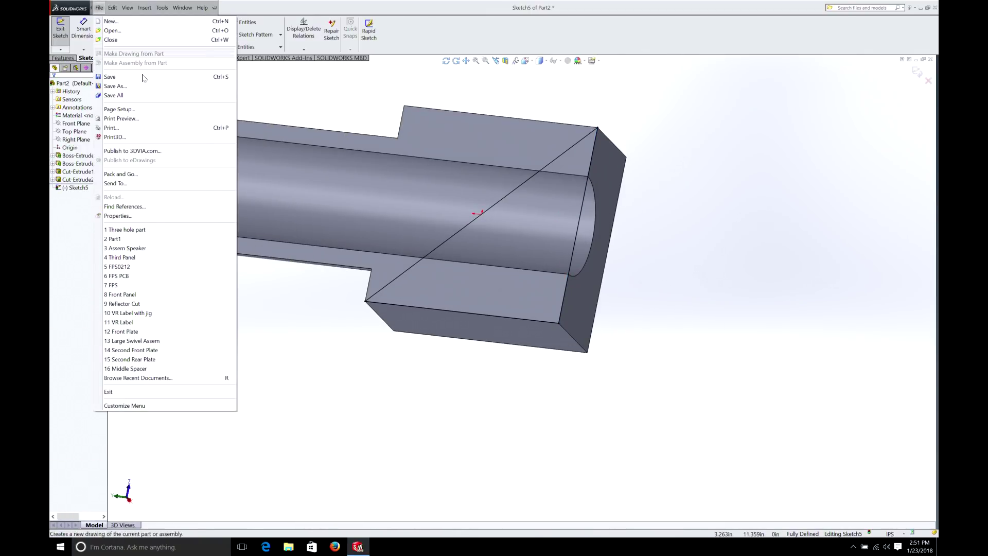
left_click(299, 84)
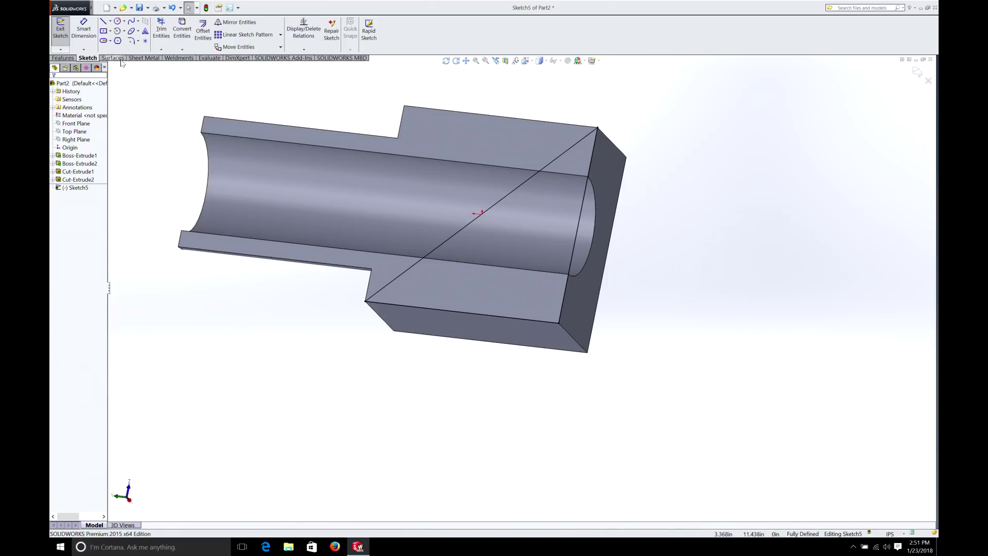
Step: Cut the triangle Through All with Extruded Cut to slice the block diagonally
left_click(63, 57)
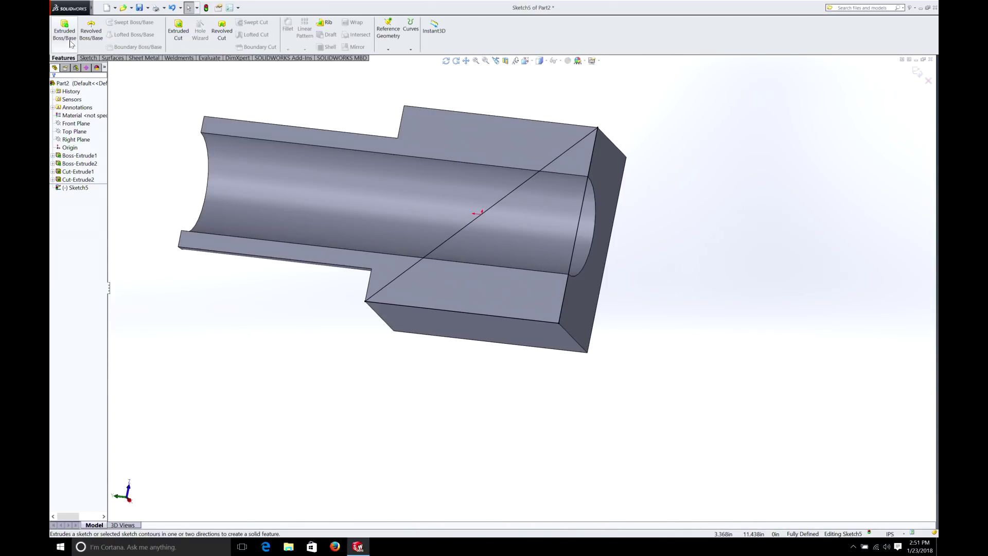
left_click(178, 34)
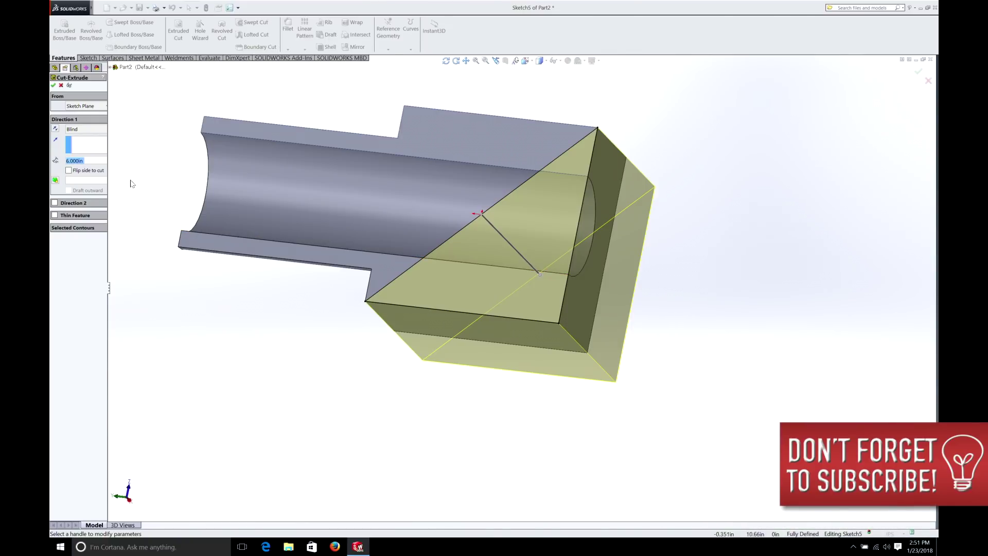
left_click(80, 129)
left_click(81, 141)
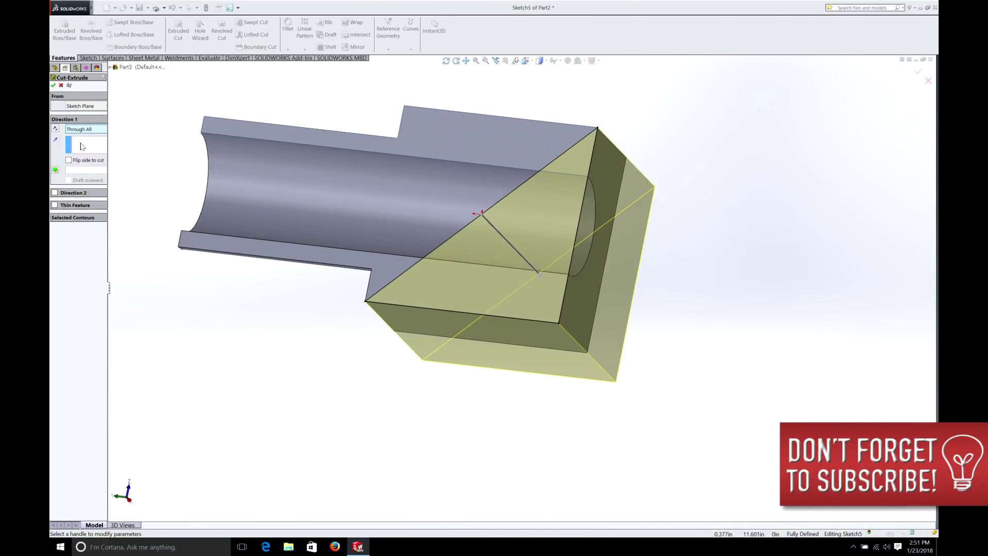
left_click(53, 86)
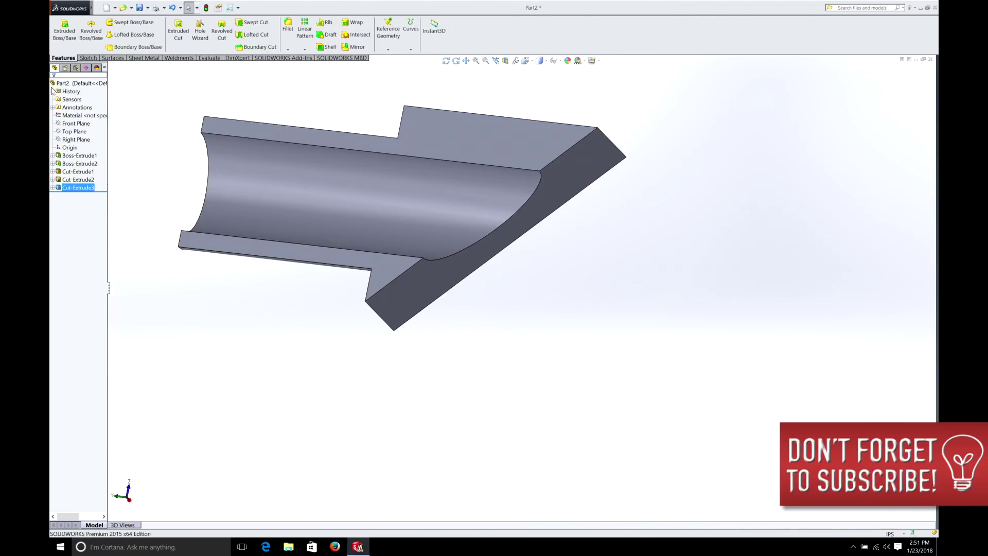
Step: Examine the slanted cut face and the remaining half-bore from several angles
left_click(478, 394)
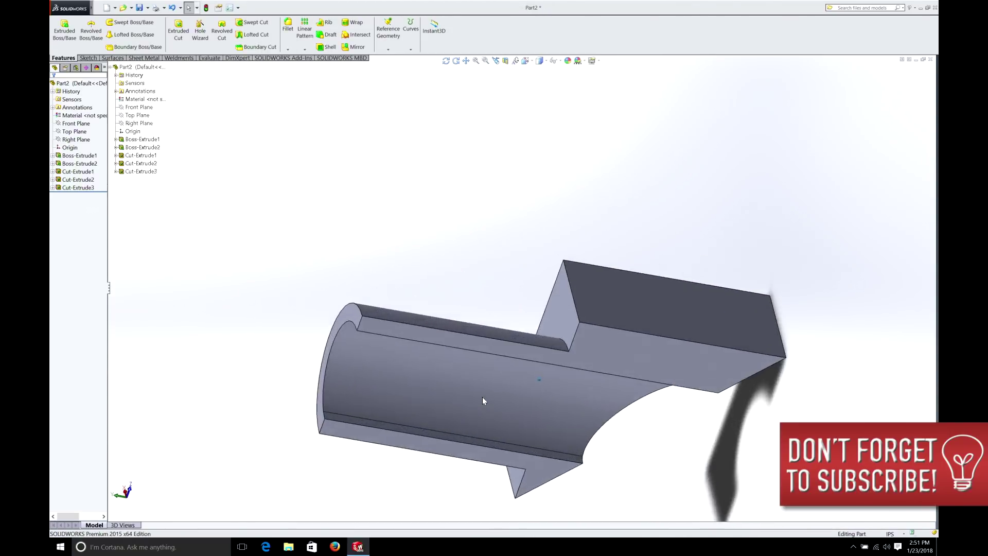
key("Down")
key("Down")
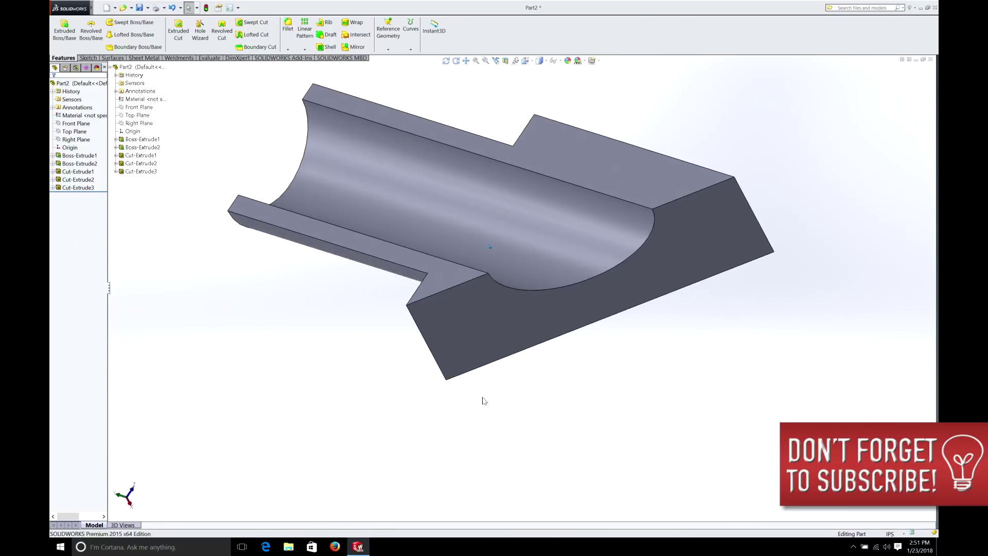
key("Down")
key("Down")
key("Up")
key("Up")
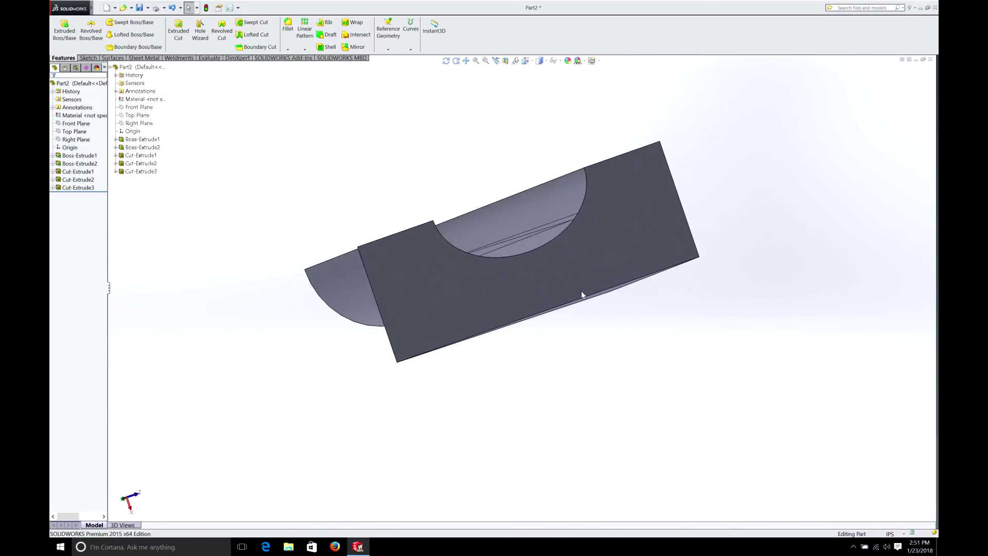
key("Down")
key("Left")
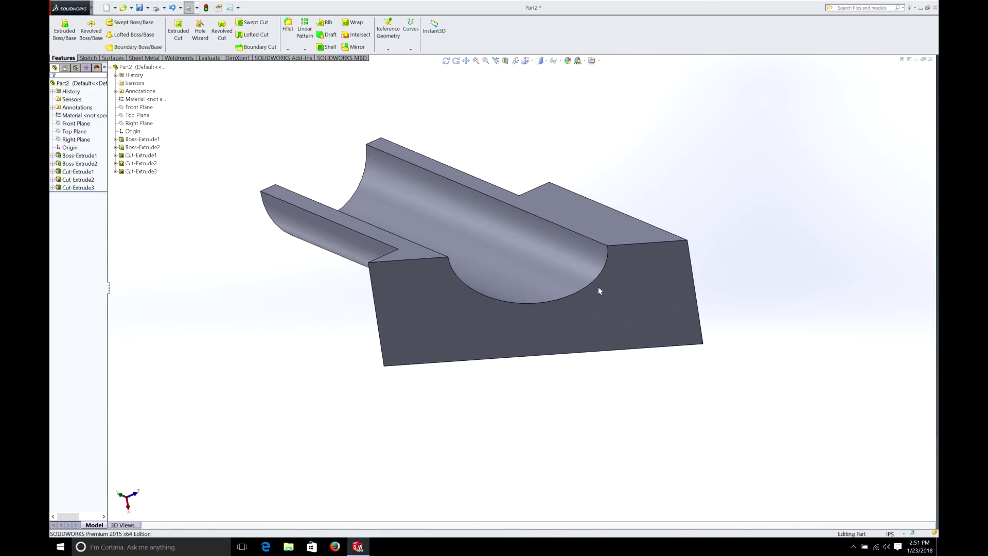
key("Up")
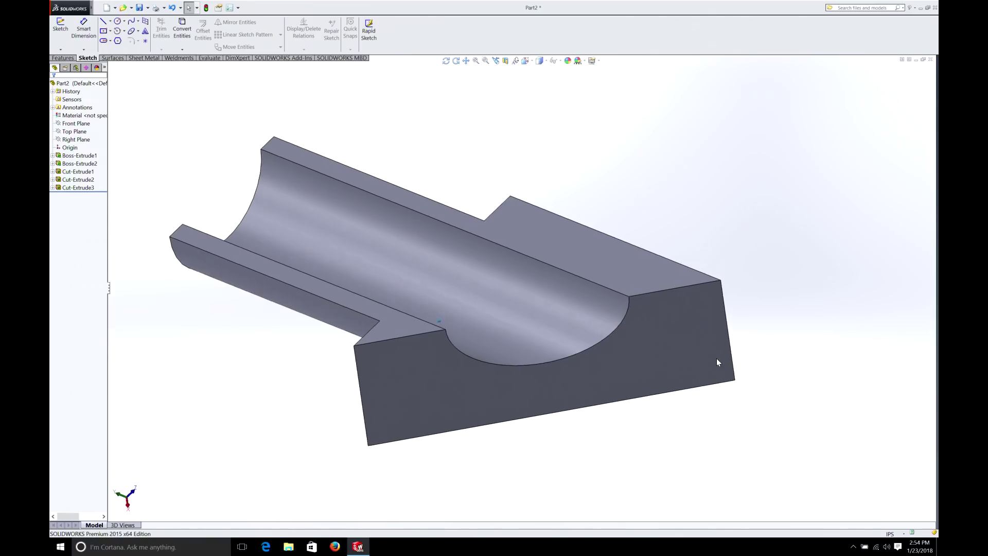
Step: Sketch a centerline on the slanted face, running about 1.66 inches inward from a short edge's midpoint, parallel to the long edges
middle_click_drag(716, 358, 684, 319)
right_click(659, 289)
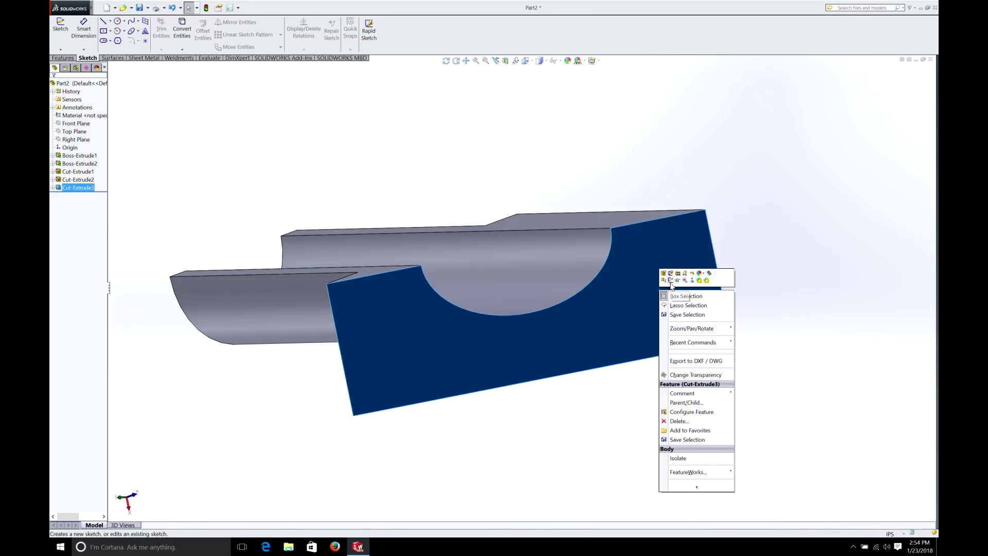
left_click(671, 281)
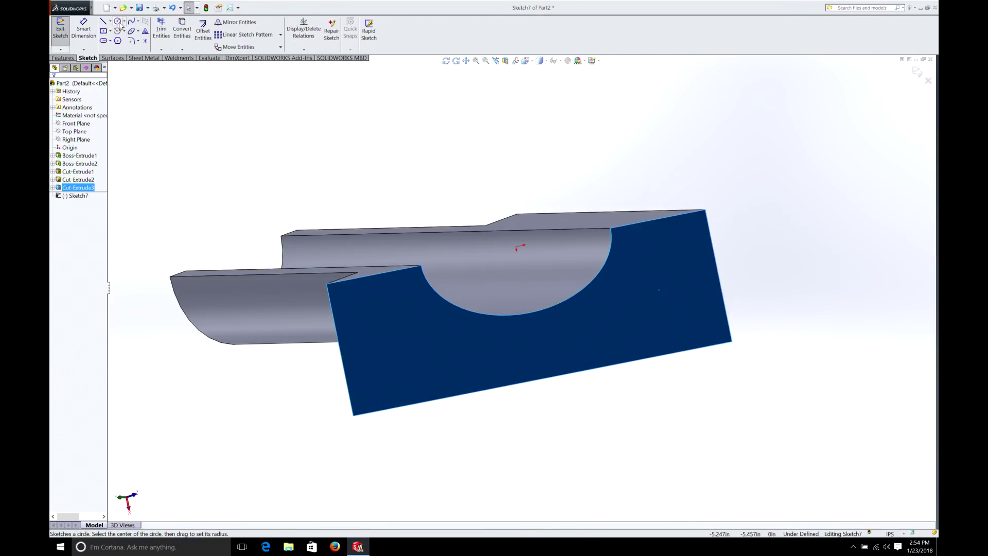
left_click(124, 22)
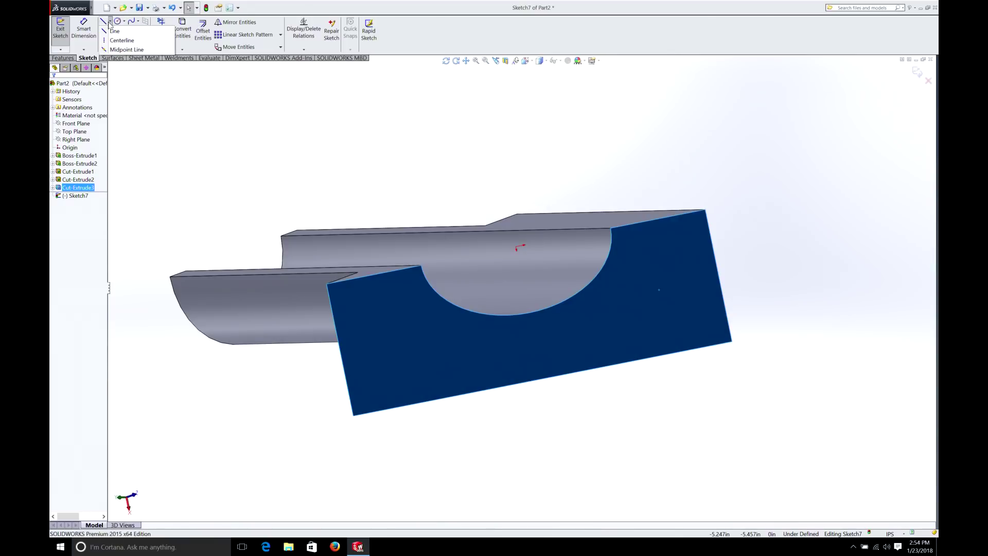
left_click(122, 40)
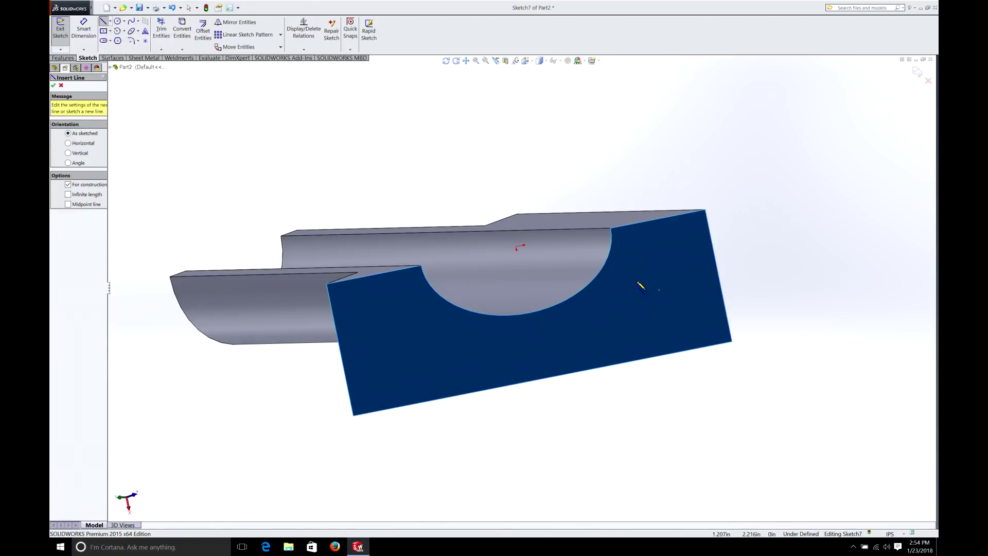
left_click(718, 276)
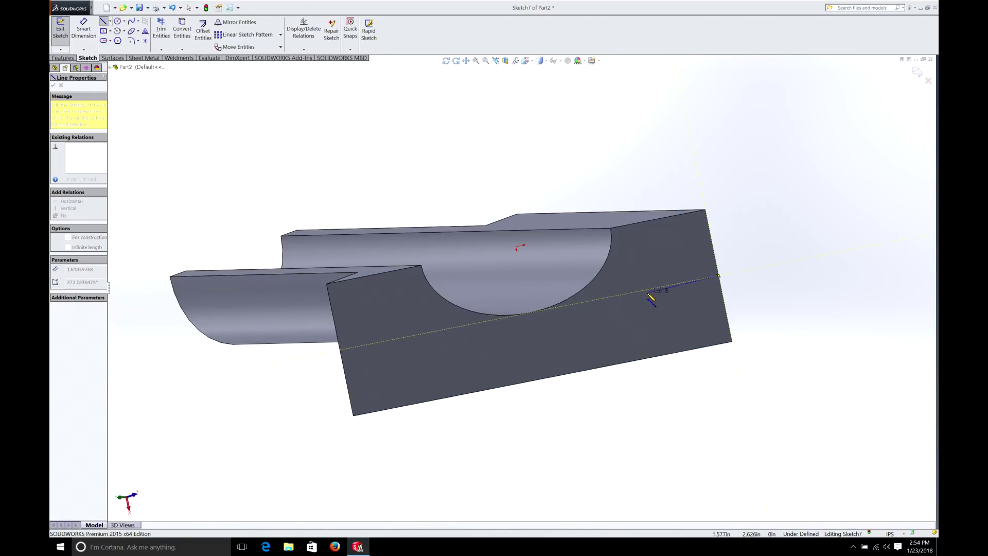
left_click(647, 290)
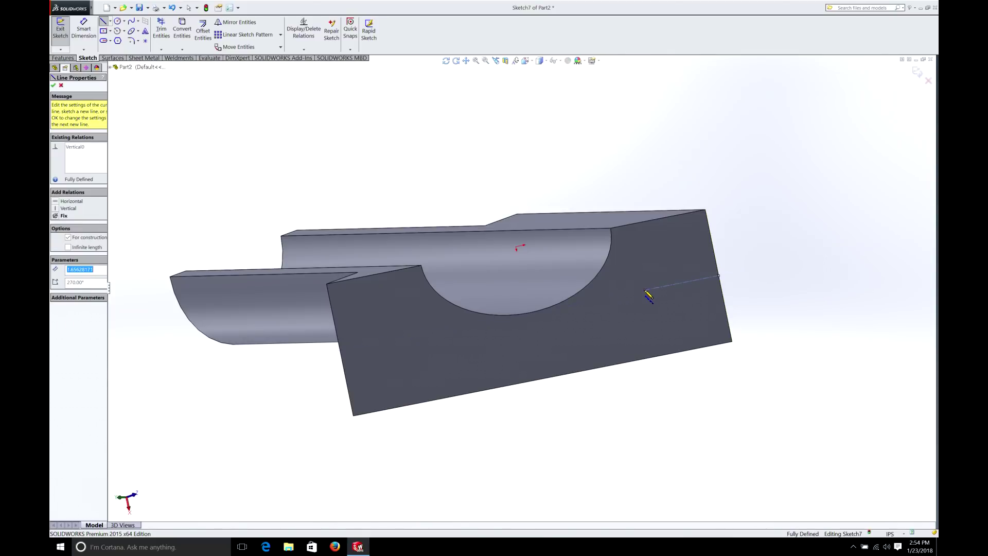
Step: Sketch a circle centered on the centerline's inner end on the slanted face and set its diameter to 1.00 in
left_click(119, 21)
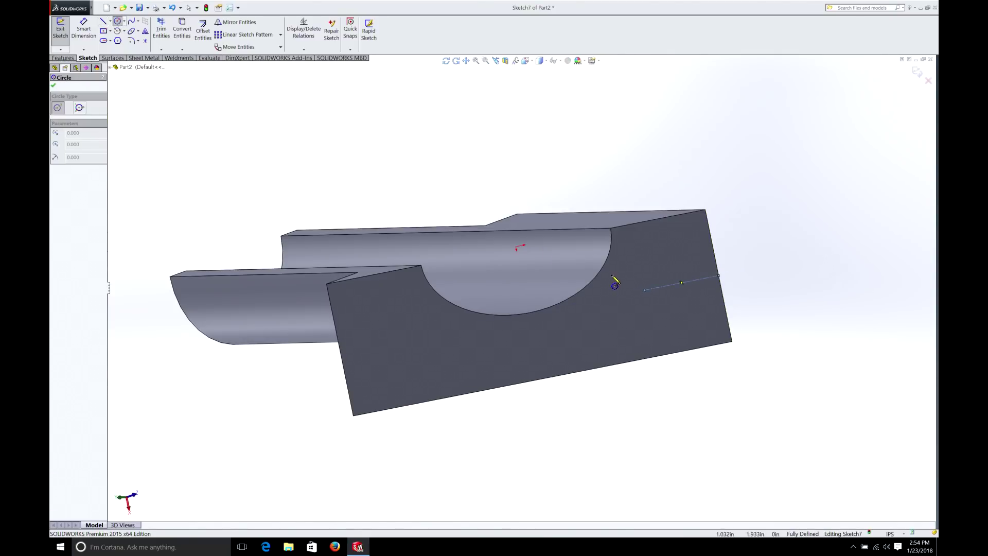
left_click(645, 291)
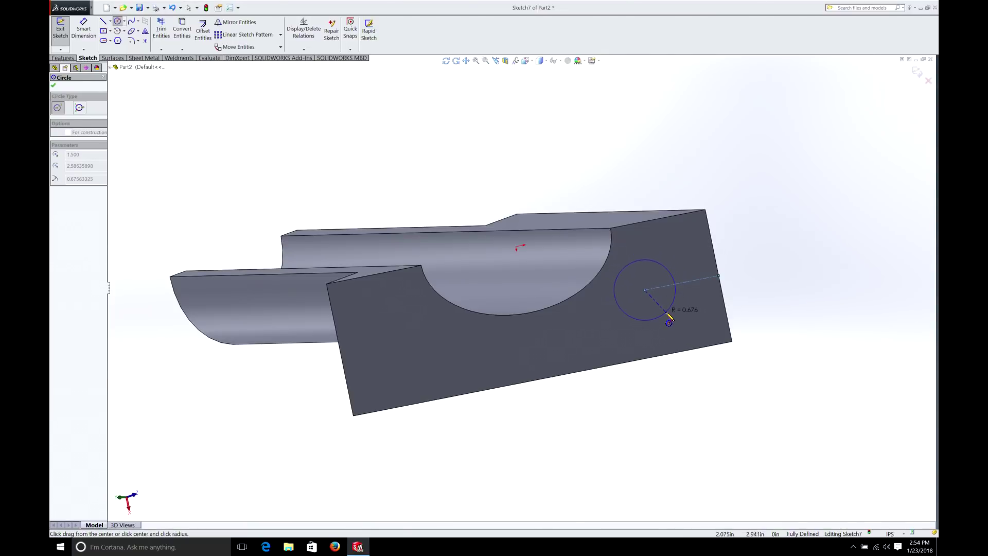
left_click(667, 314)
left_click(94, 38)
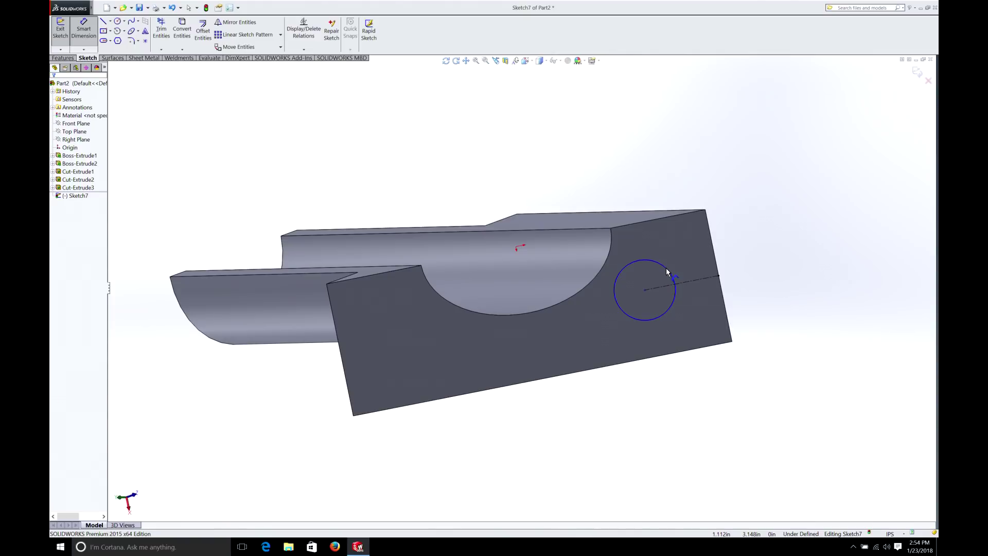
left_click(667, 271)
left_click(757, 268)
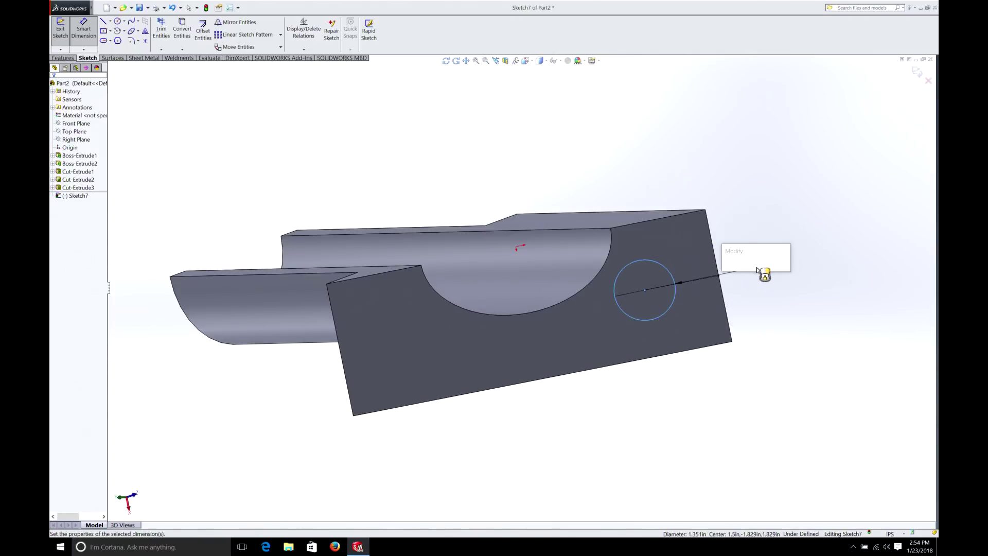
type("1.00in")
key("Return")
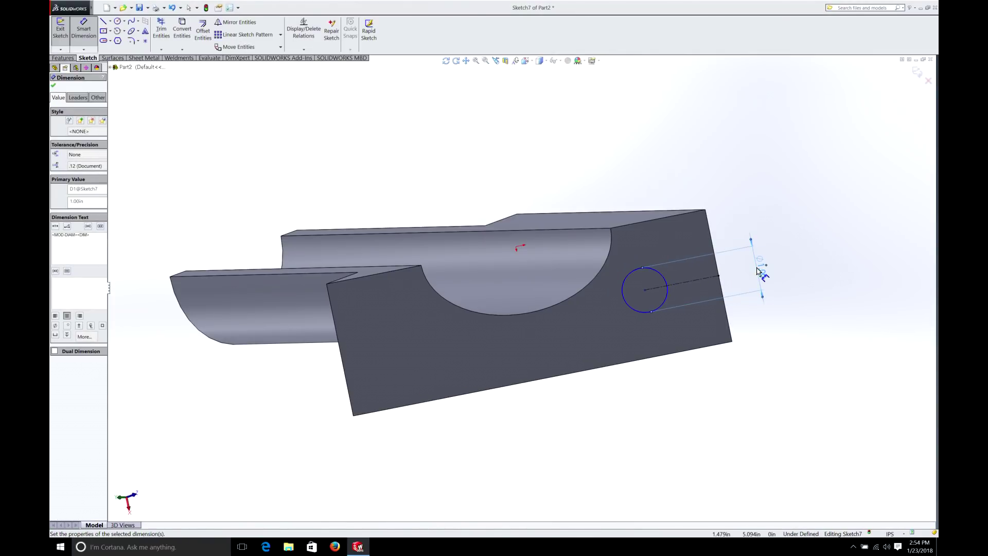
Step: Dimension the centerline on the slanted face and set its length to 1.5 in
left_click(694, 279)
left_click(708, 417)
type("1.")
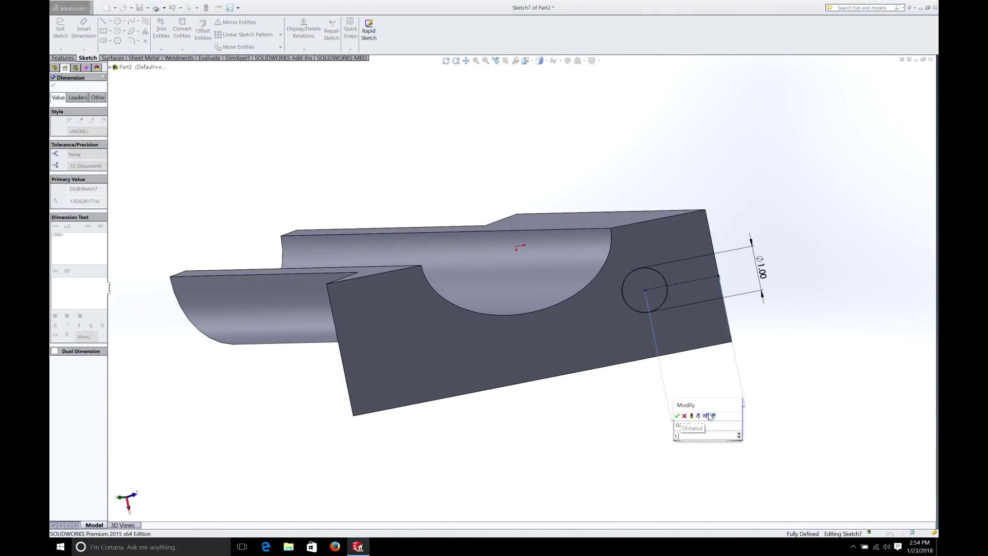
type(".5")
key("Return")
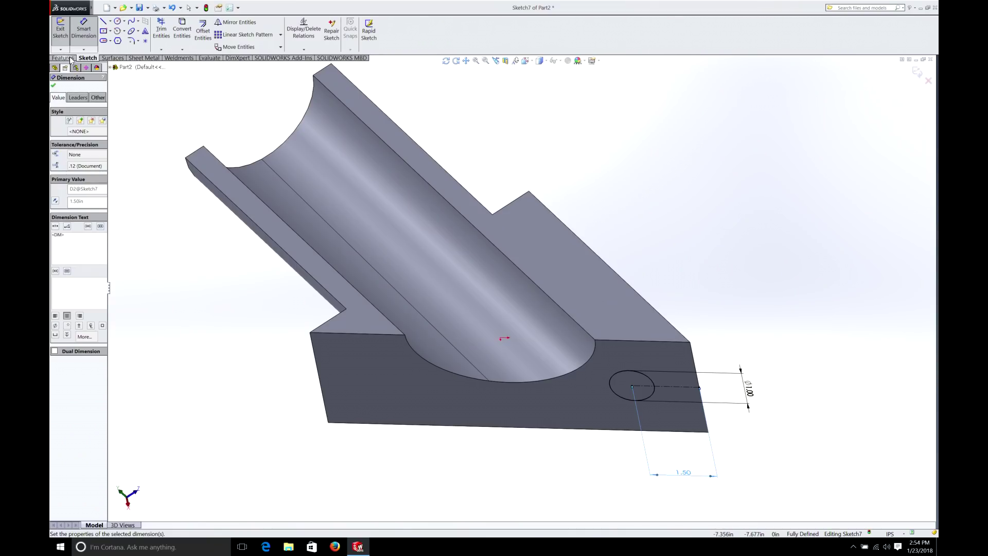
Step: Cut the circle into the block with a Blind Extruded Cut 6 in deep
left_click(62, 58)
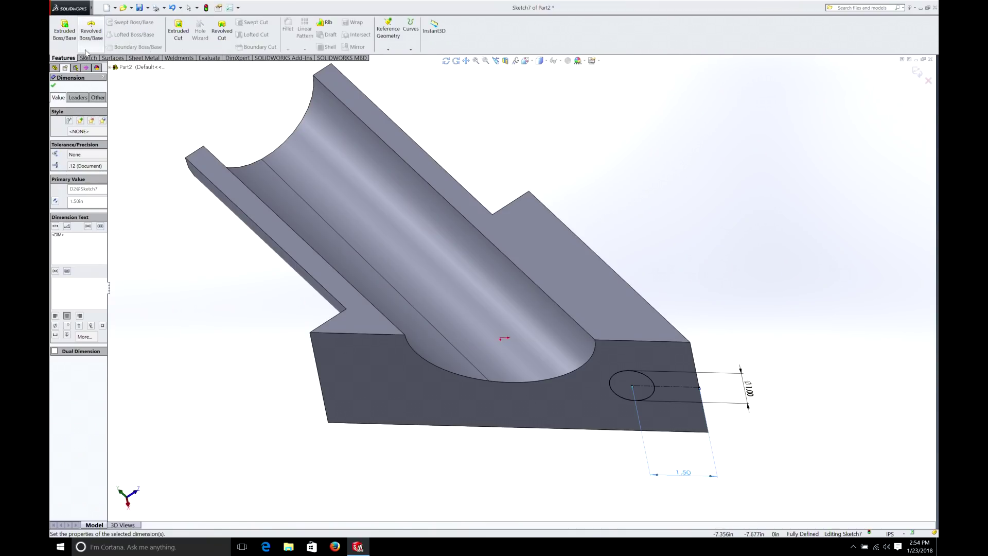
left_click(175, 34)
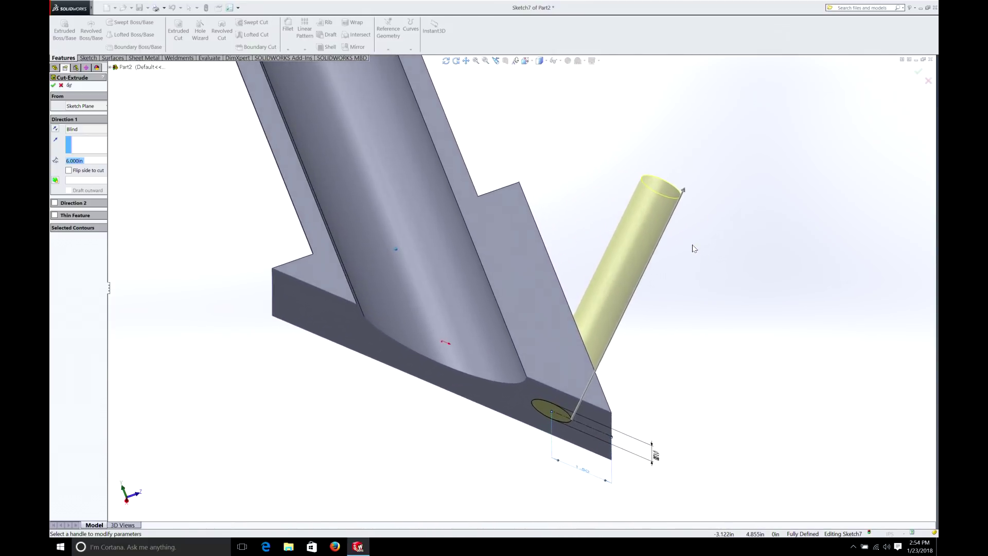
left_click(54, 86)
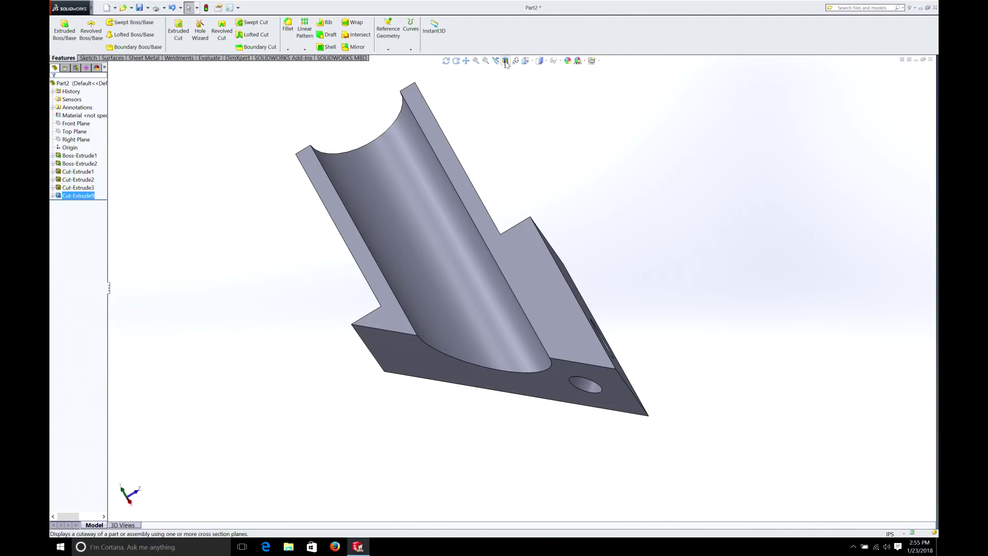
Step: Apply a planar section view based on the Front Plane, offset about 2.12 in toward the small hole
left_click(506, 62)
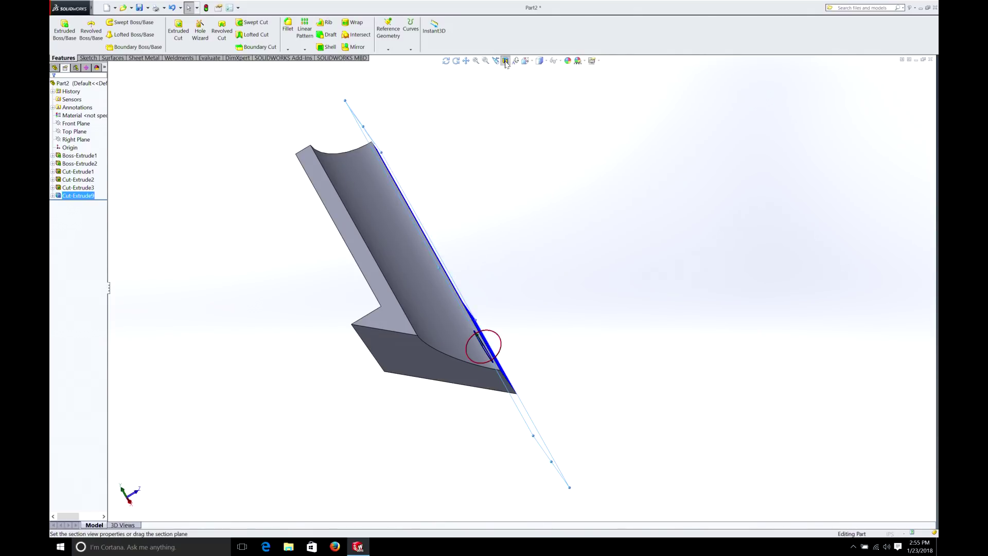
middle_click_drag(418, 103, 454, 94)
middle_click_drag(459, 242, 508, 320)
left_click_drag(505, 316, 576, 280)
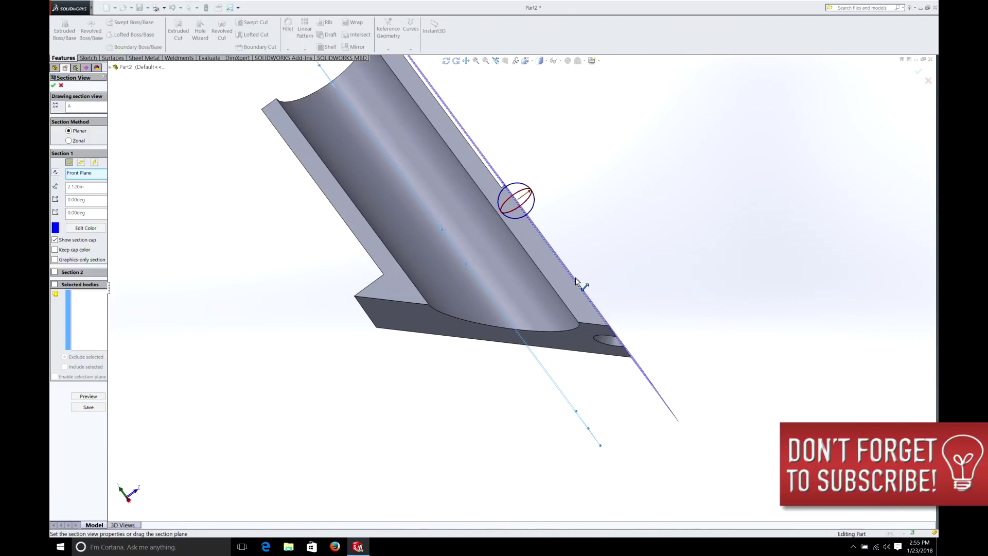
left_click(53, 86)
Step: Turn off the section view and inspect the small hole in the slanted face of the whole part
middle_click_drag(736, 298, 475, 357)
scroll(515, 355, "down", 2)
left_click(508, 60)
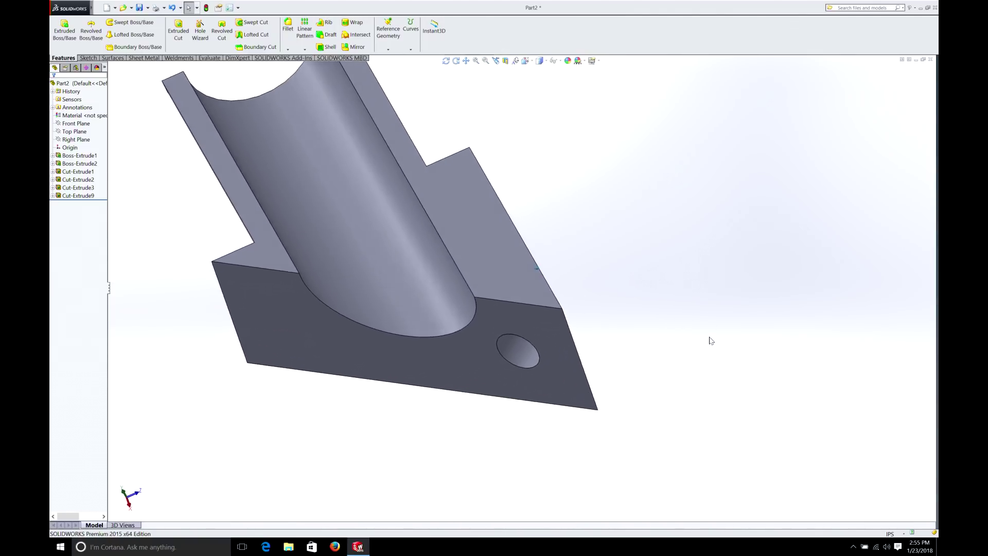
middle_click_drag(712, 341, 707, 333)
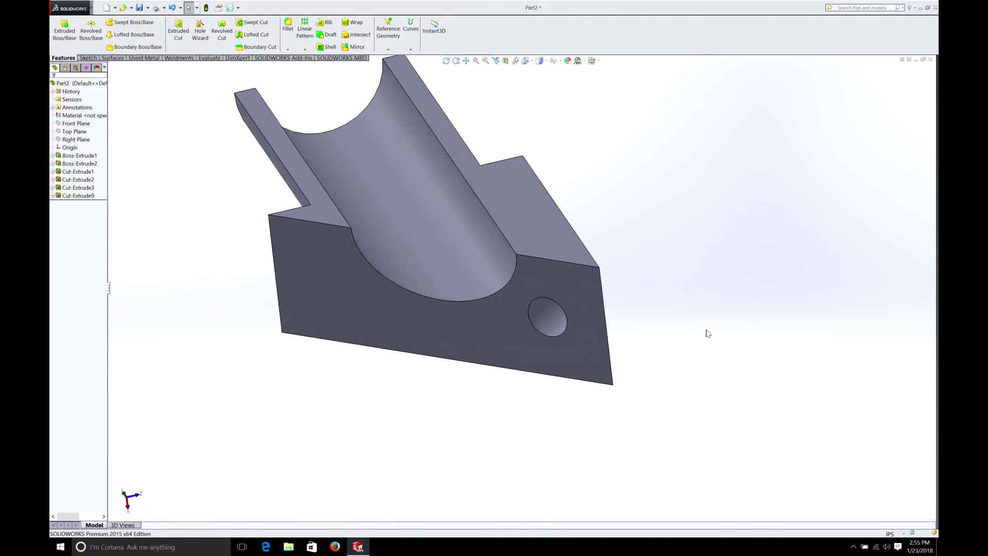